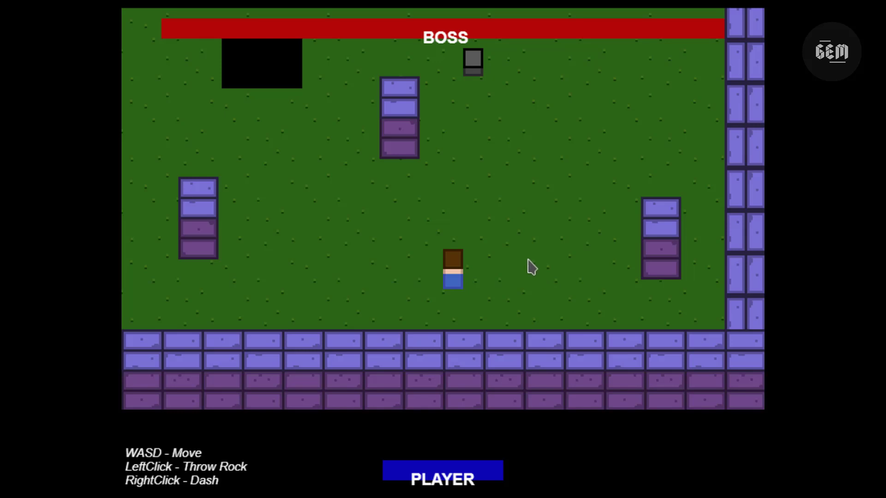
{"action": "key", "text": "a"}
{"action": "key", "text": "w"}
{"action": "key", "text": "s"}
{"action": "key", "text": "w"}
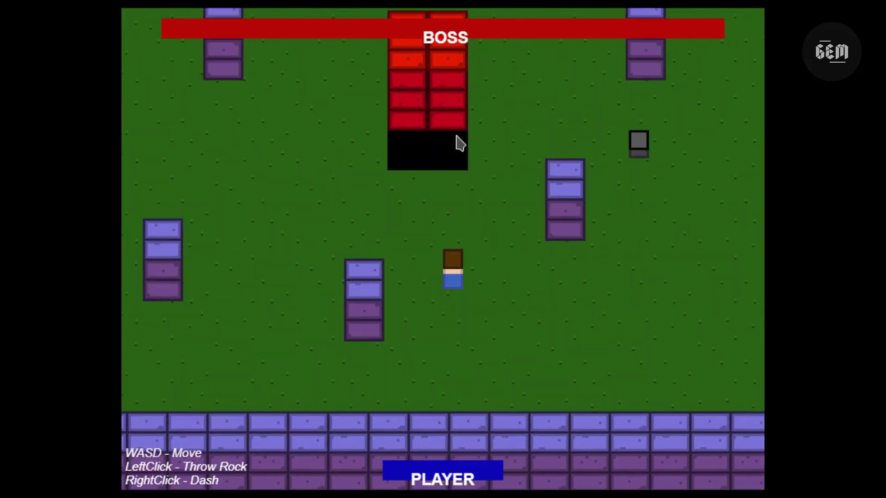
{"action": "key", "text": "s"}
{"action": "key", "text": "w"}
{"action": "key", "text": "d"}
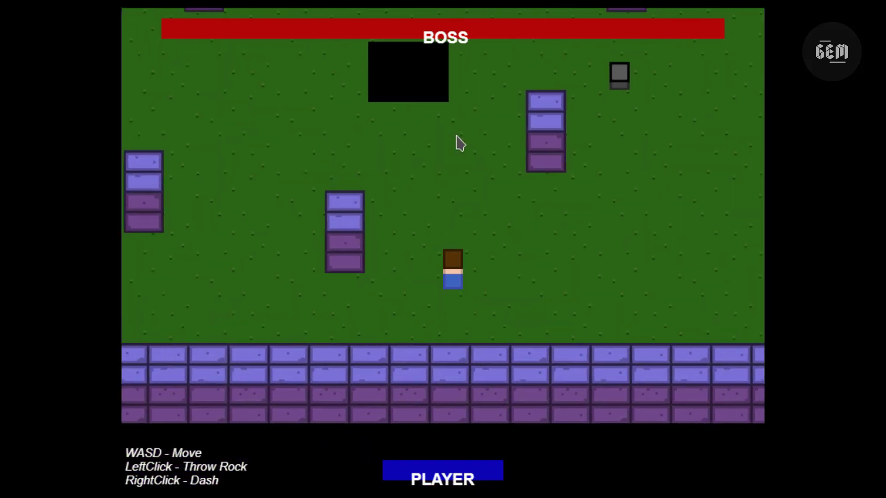
{"action": "key", "text": "w"}
{"action": "key", "text": "w"}
{"action": "key", "text": "d"}
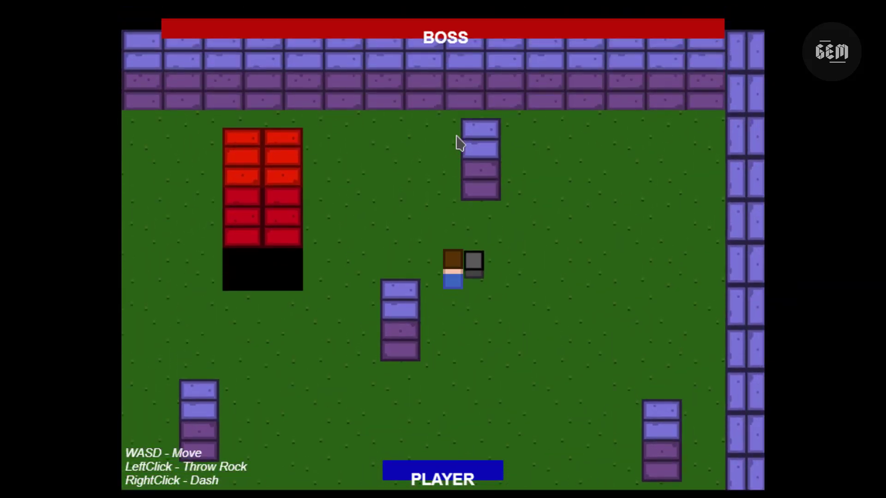
{"action": "key", "text": "s"}
{"action": "key", "text": "a"}
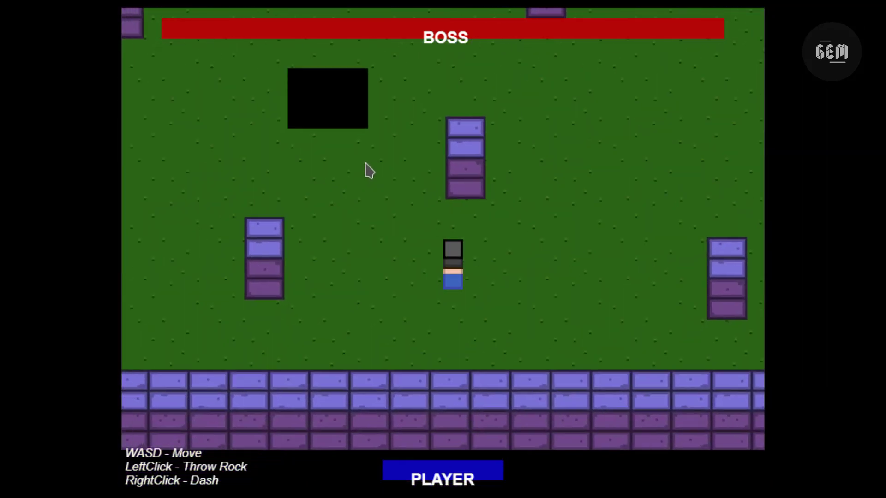
{"action": "key", "text": "a"}
{"action": "key", "text": "w"}
{"action": "key", "text": "s"}
{"action": "key", "text": "a"}
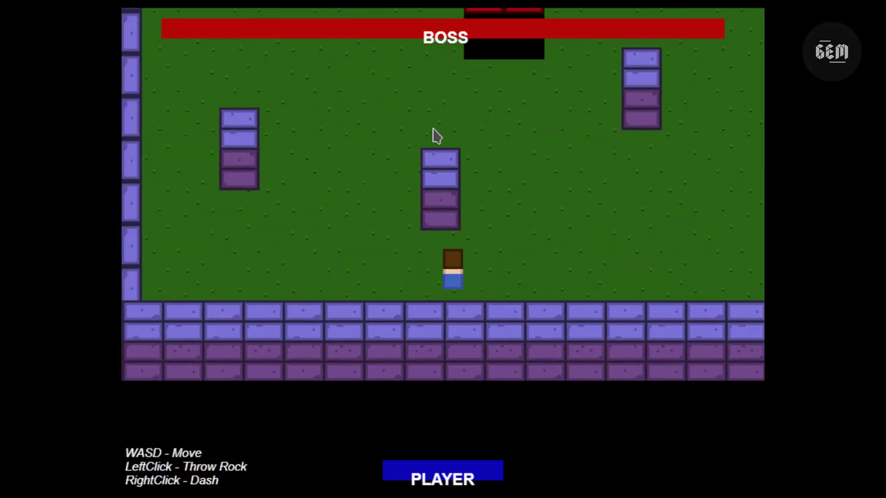
{"action": "key", "text": "w"}
{"action": "key", "text": "a"}
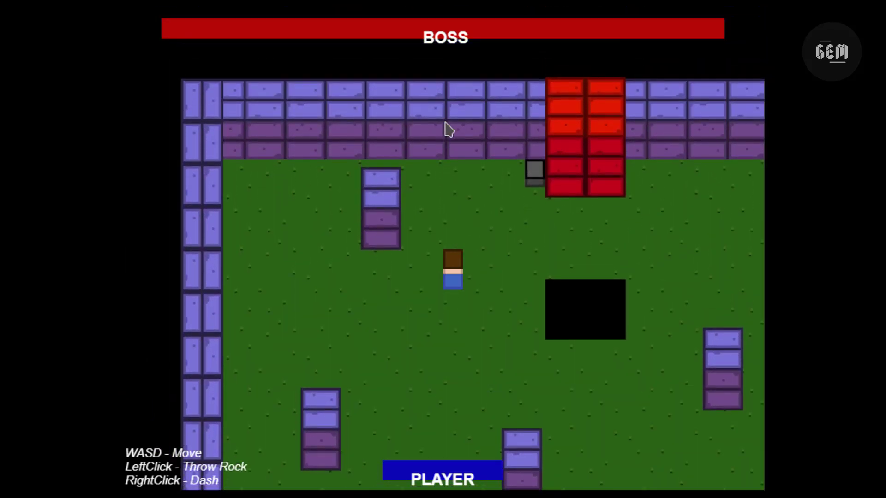
{"action": "key", "text": "w"}
{"action": "key", "text": "d"}
{"action": "key", "text": "a"}
{"action": "key", "text": "d"}
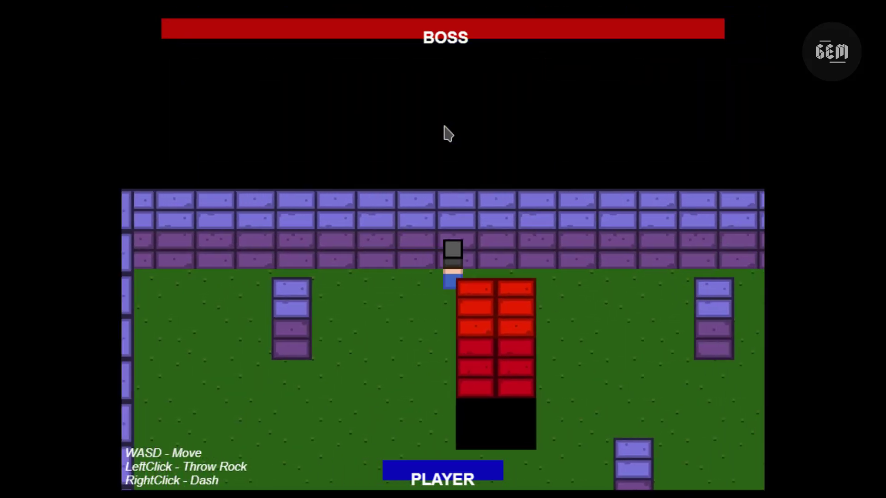
{"action": "key", "text": "a"}
{"action": "key", "text": "s"}
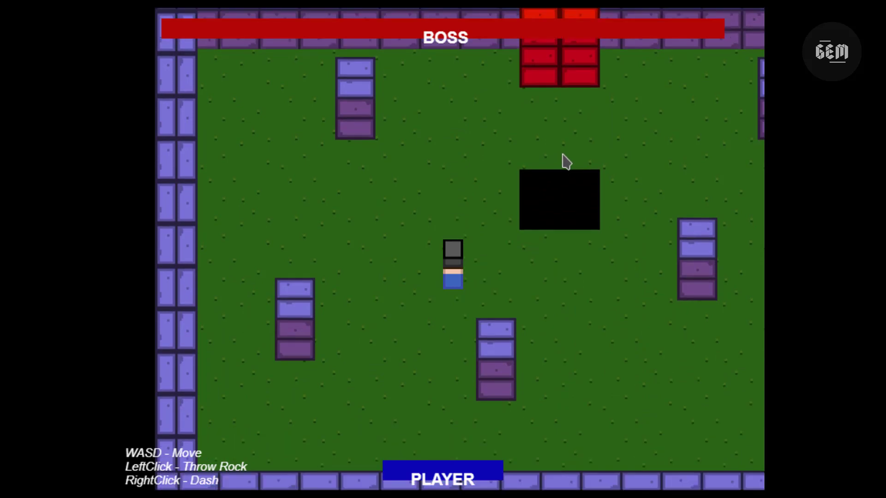
{"action": "left_click", "coordinate": [562, 154]}
{"action": "key", "text": "a"}
{"action": "key", "text": "s"}
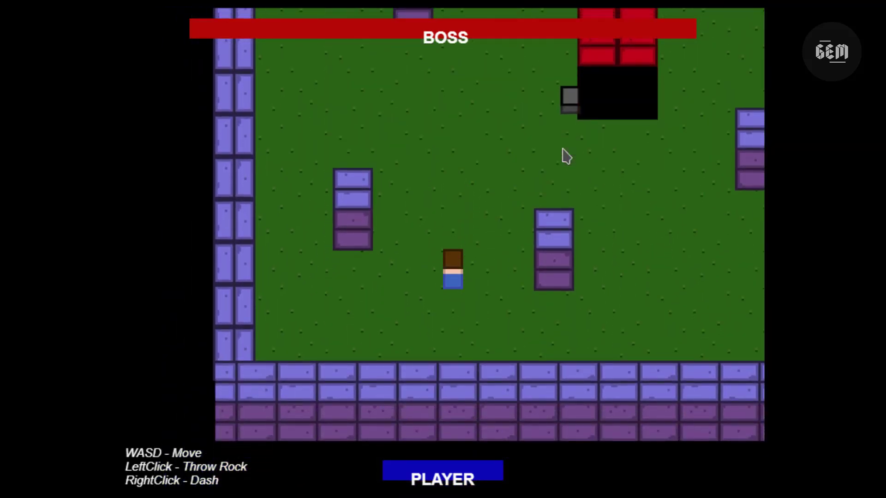
{"action": "key", "text": "w"}
{"action": "key", "text": "d"}
{"action": "key", "text": "a"}
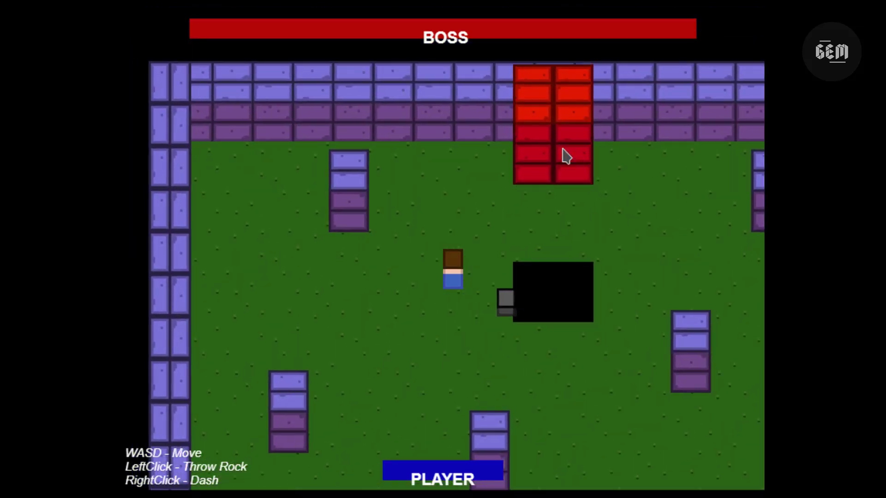
{"action": "key", "text": "s"}
{"action": "key", "text": "d"}
{"action": "key", "text": "a"}
{"action": "key", "text": "s"}
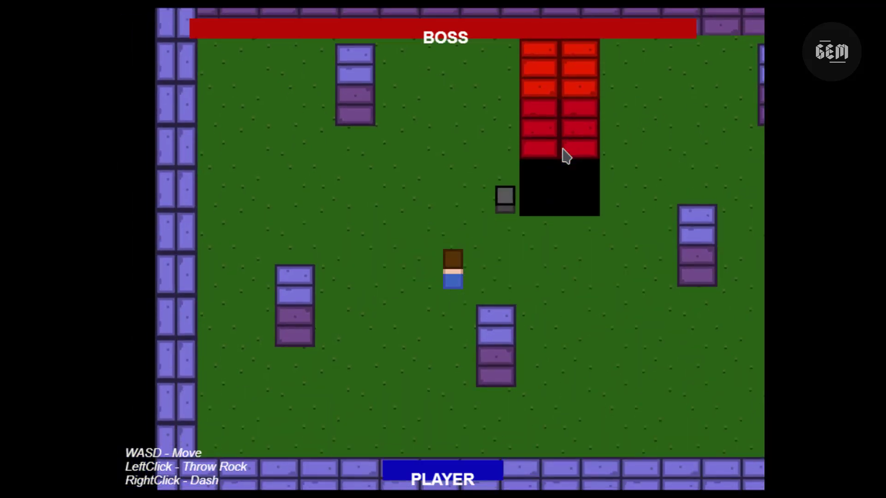
{"action": "key", "text": "s"}
{"action": "key", "text": "a"}
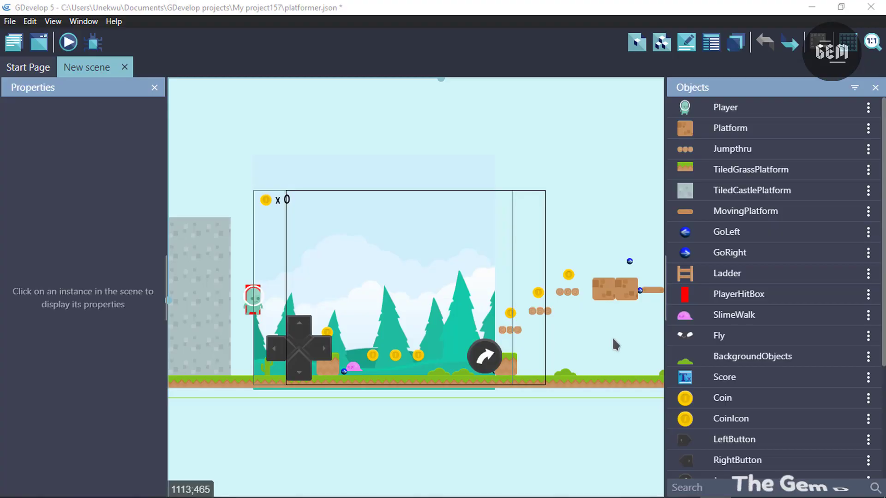
Open the options for exporting the project to a standalone game and choose packaging for Android
{"action": "left_click", "coordinate": [35, 44]}
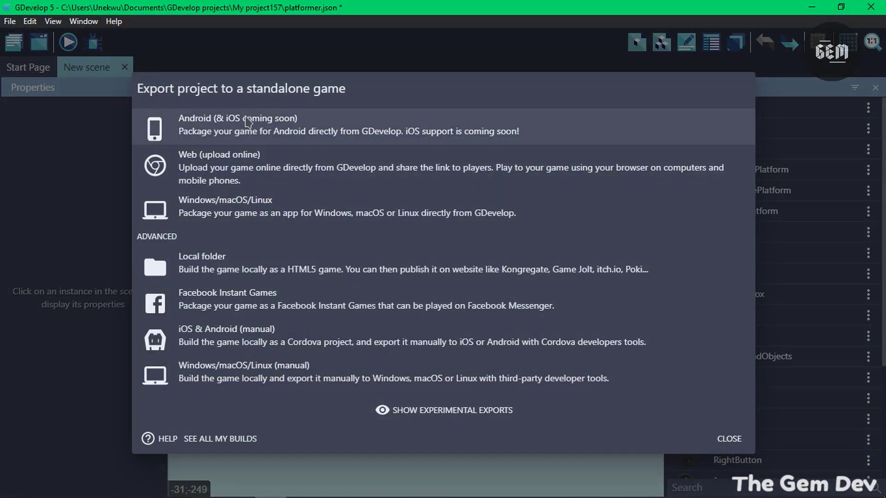
{"action": "left_click", "coordinate": [249, 133]}
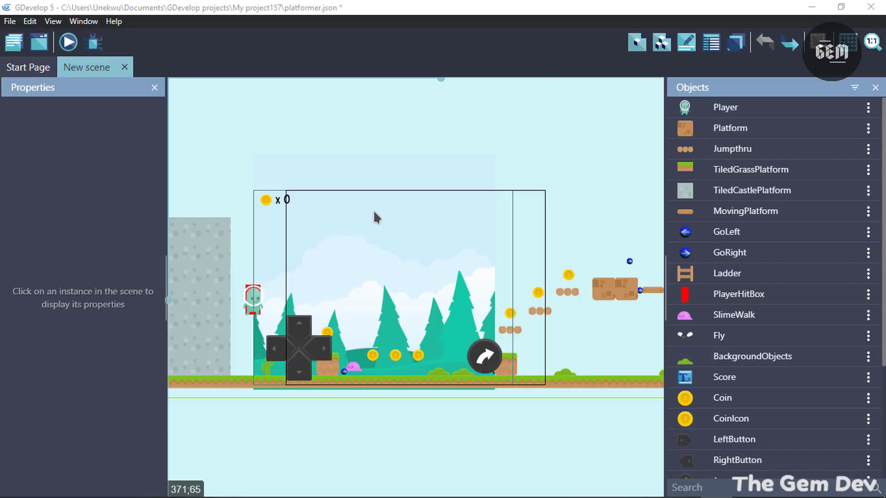
Enlarge the Player instance from two opposite corner handles to a width of 656 and a height of 665
{"action": "left_click", "coordinate": [259, 302]}
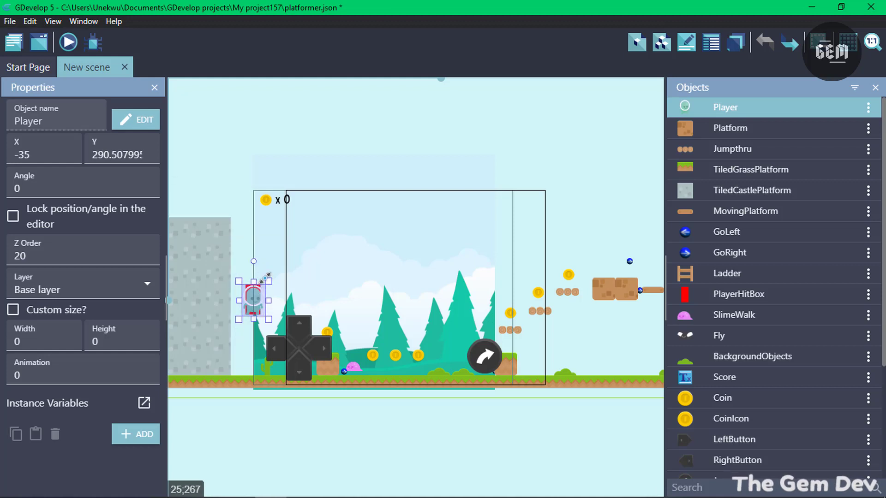
{"action": "left_click_drag", "start_coordinate": [269, 281], "coordinate": [431, 134]}
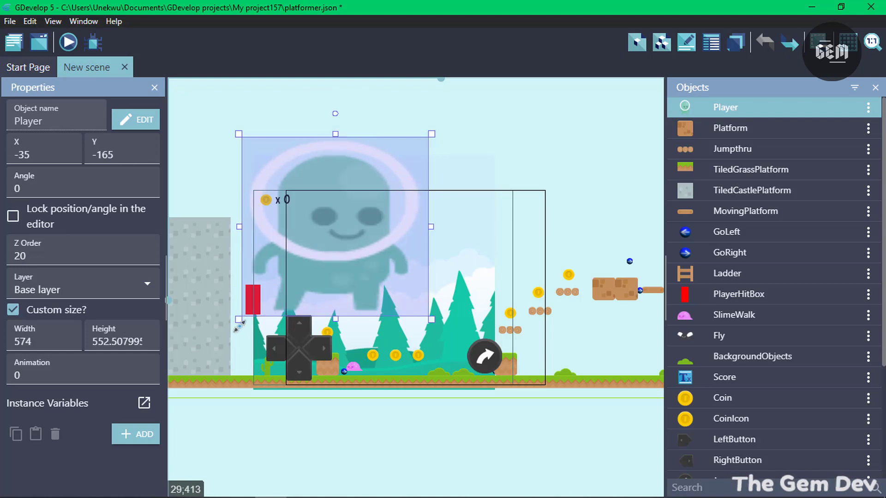
{"action": "left_click_drag", "start_coordinate": [225, 339], "coordinate": [212, 355]}
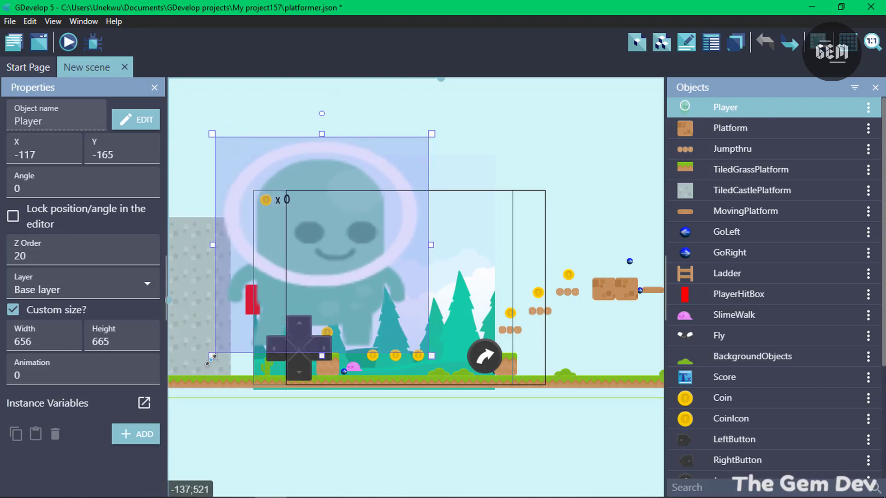
Undo the resizing of the Player instance in the scene
{"action": "key", "text": "ctrl+z"}
{"action": "key", "text": "ctrl+z"}
{"action": "key", "text": "ctrl+z"}
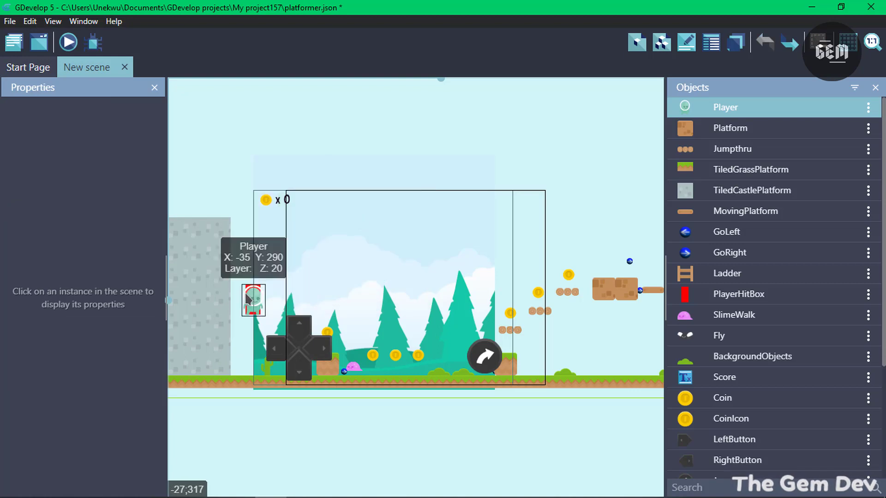
Select the Player instance to examine its selection handles, and clear the selection
{"action": "left_click", "coordinate": [253, 302]}
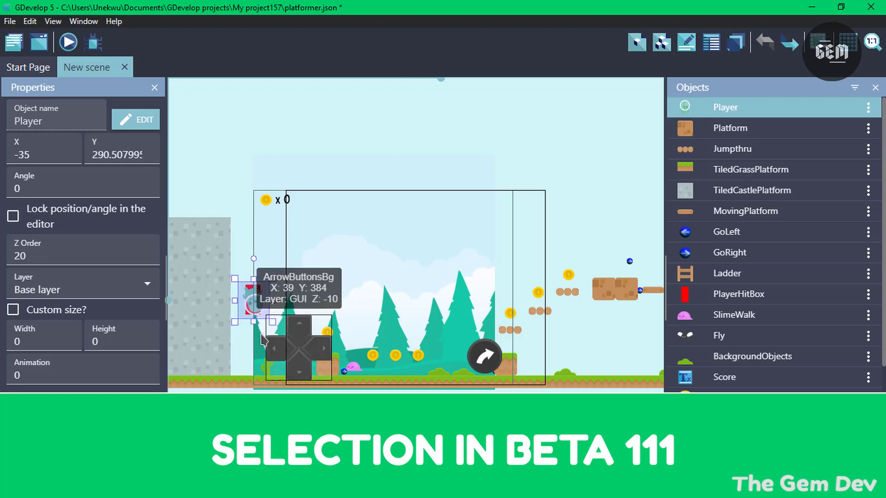
{"action": "left_click", "coordinate": [257, 240]}
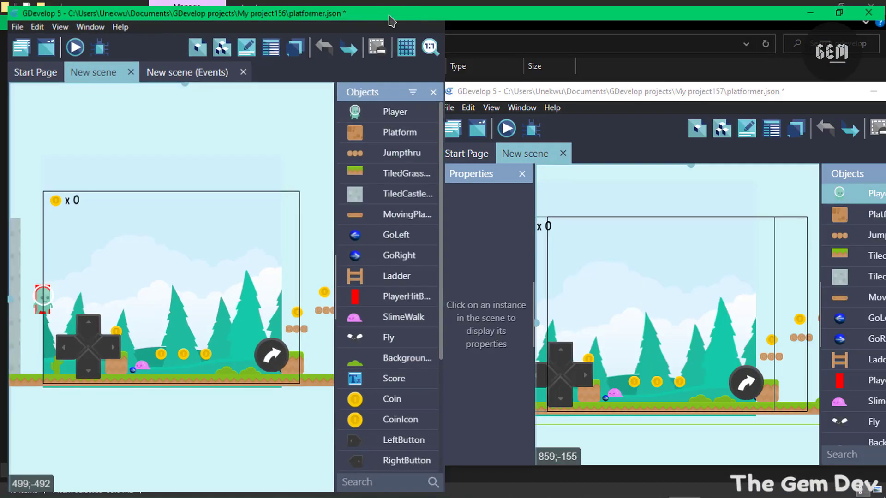
Switch to the My project156 window and maximize it, slightly enlarge the Player from its corner handle, and rotate it onto its side
{"action": "double_click", "coordinate": [389, 16]}
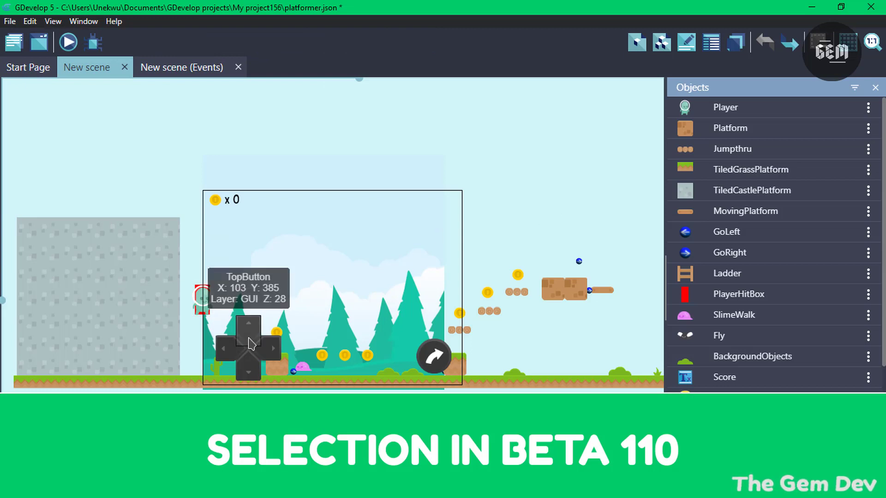
{"action": "left_click", "coordinate": [202, 300]}
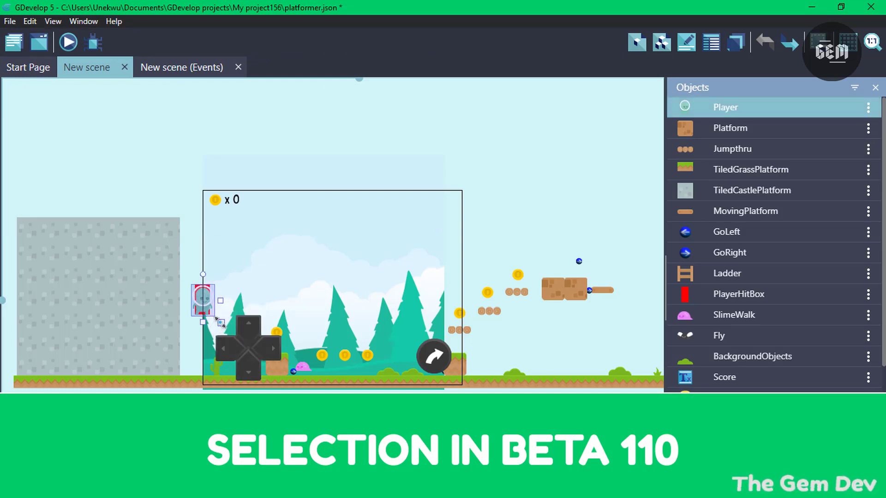
{"action": "left_click_drag", "start_coordinate": [220, 322], "coordinate": [245, 248]}
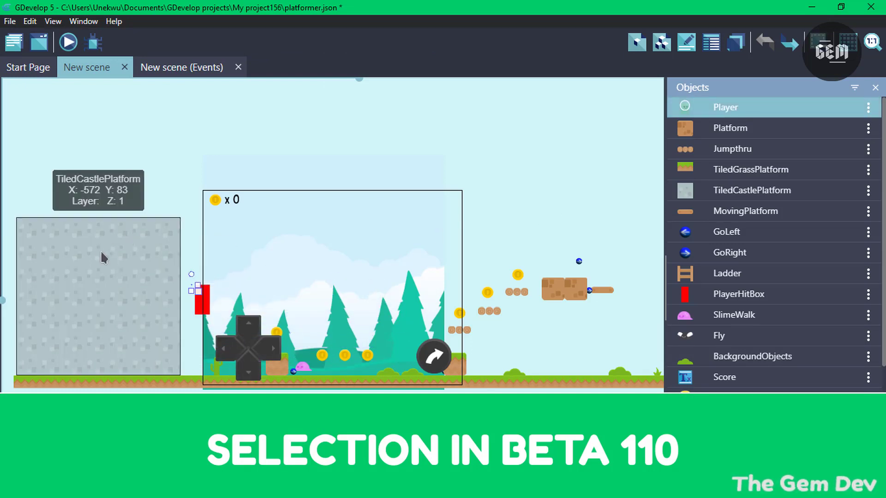
{"action": "left_click_drag", "start_coordinate": [198, 344], "coordinate": [227, 333]}
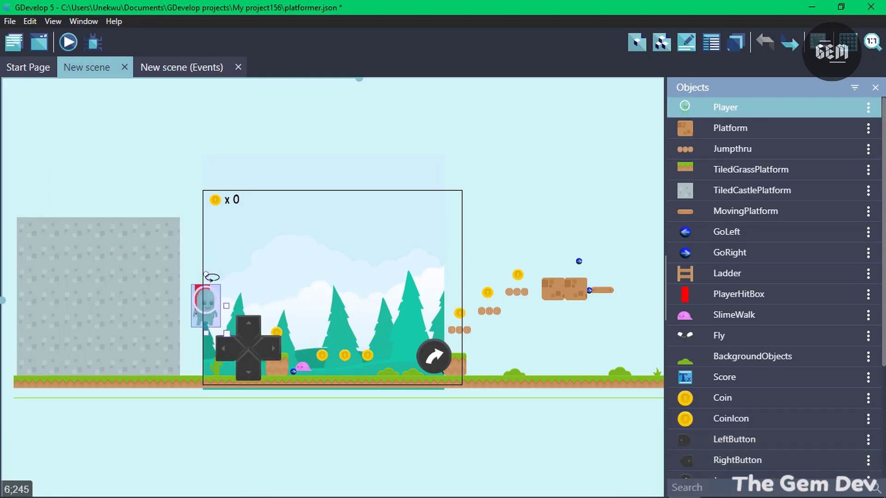
{"action": "mouse_move", "coordinate": [208, 275]}
{"action": "left_mouse_down"}
{"action": "mouse_move", "coordinate": [257, 337]}
{"action": "mouse_move", "coordinate": [152, 368]}
{"action": "mouse_move", "coordinate": [228, 293]}
{"action": "mouse_move", "coordinate": [219, 255]}
{"action": "mouse_move", "coordinate": [212, 261]}
{"action": "left_mouse_up"}
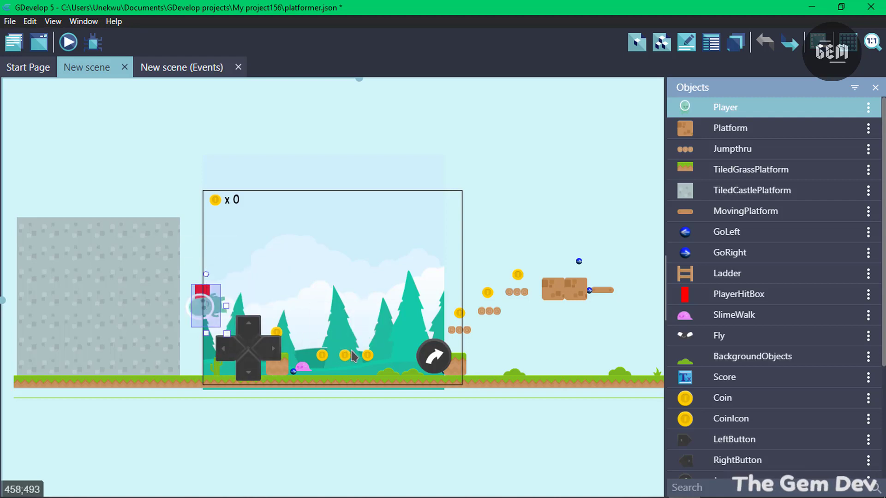
Arrange the My project156 and My project157 windows side by side
{"action": "left_click_drag", "start_coordinate": [407, 5], "coordinate": [1, 120]}
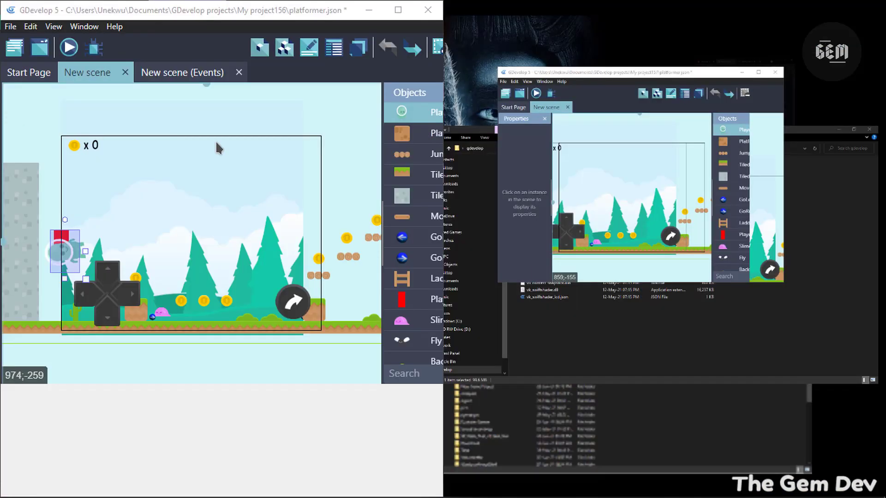
{"action": "left_click", "coordinate": [600, 126]}
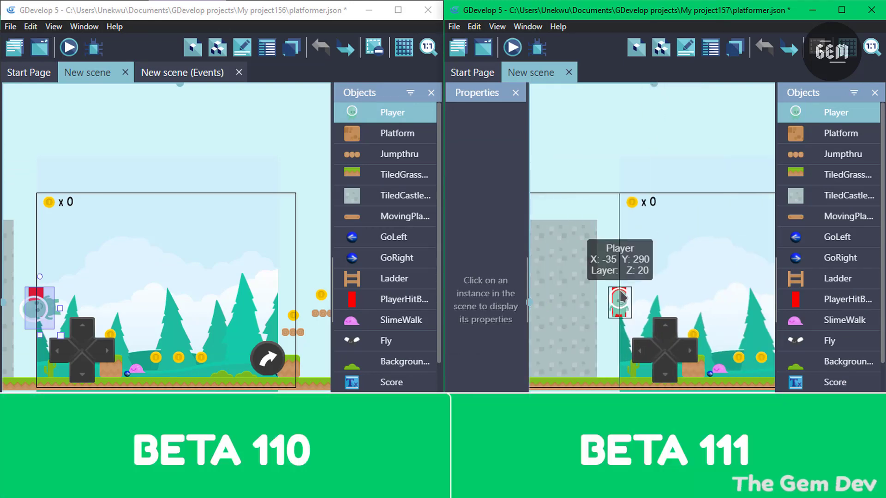
Move the Player up into the sky in both projects, placing it in My project157 at X 139, Y 89 with an angle of about 264°
{"action": "left_click", "coordinate": [621, 302]}
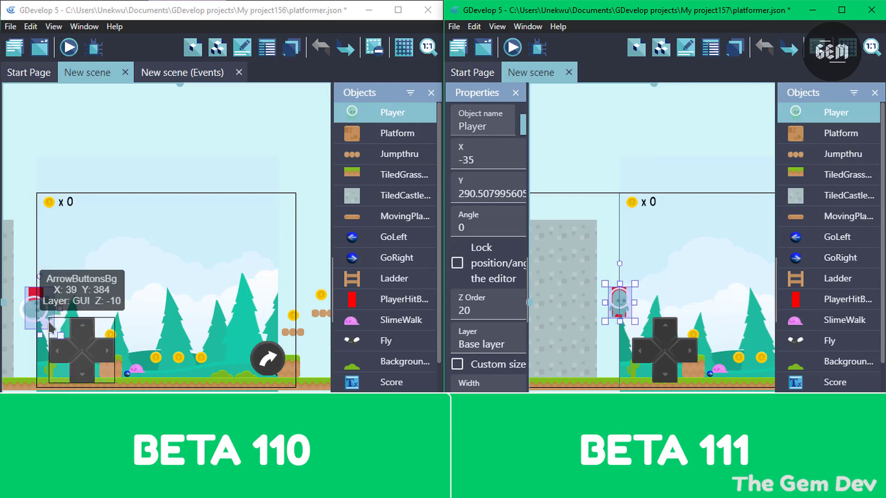
{"action": "left_click_drag", "start_coordinate": [37, 307], "coordinate": [48, 306]}
{"action": "left_click_drag", "start_coordinate": [117, 298], "coordinate": [159, 257]}
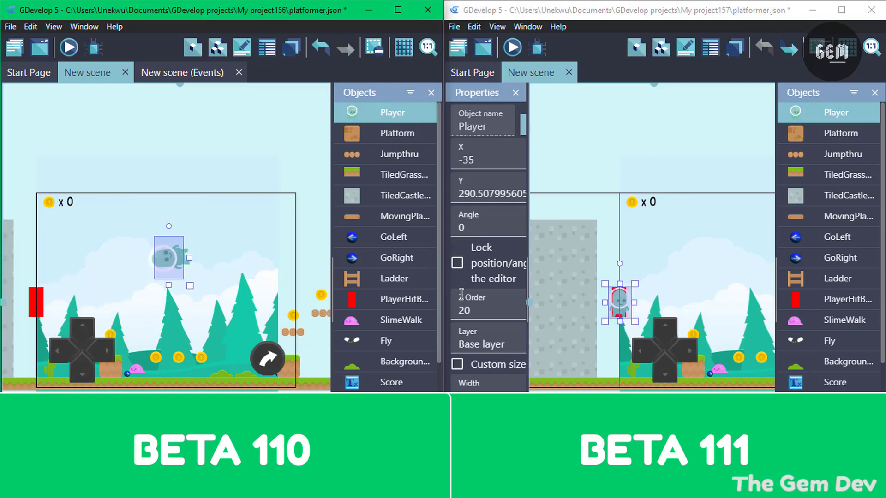
{"action": "left_click_drag", "start_coordinate": [625, 313], "coordinate": [681, 244]}
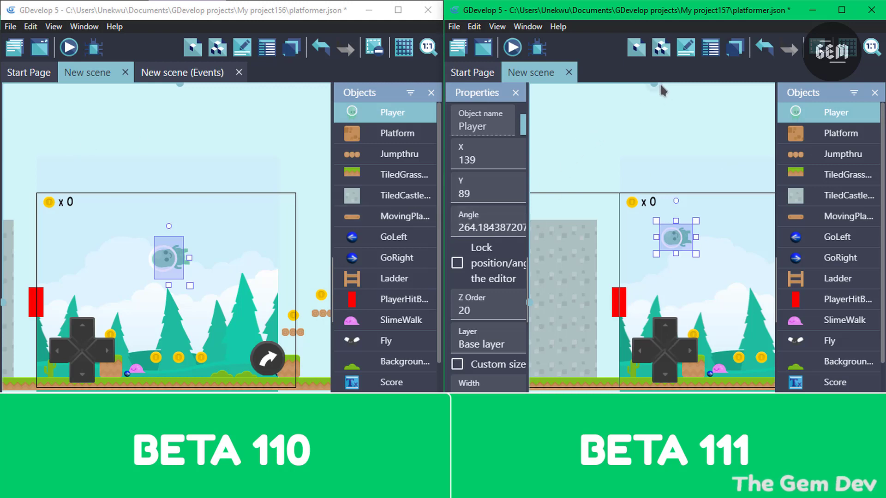
Select the three Jumpthru platforms in My project157 together and rotate them as a group to an angle of about 354°
{"action": "scroll", "coordinate": [663, 90], "scroll_direction": "right", "scroll_amount": 5}
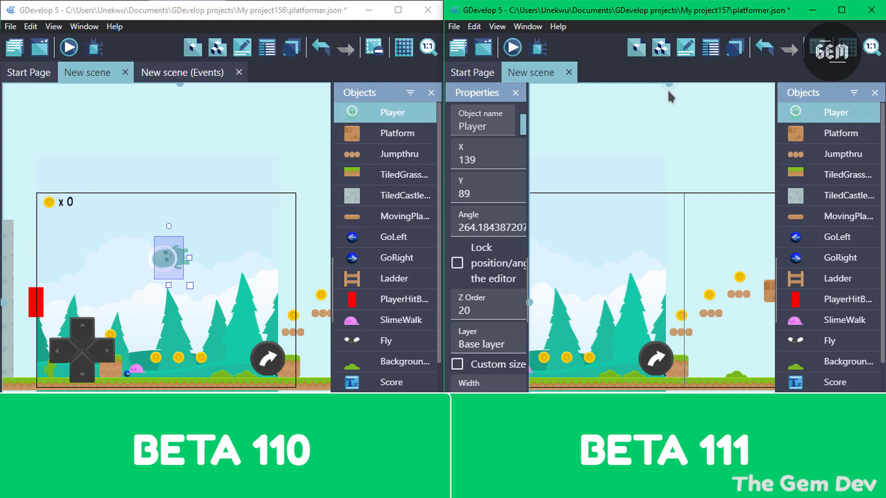
{"action": "scroll", "coordinate": [671, 94], "scroll_direction": "right", "scroll_amount": 3}
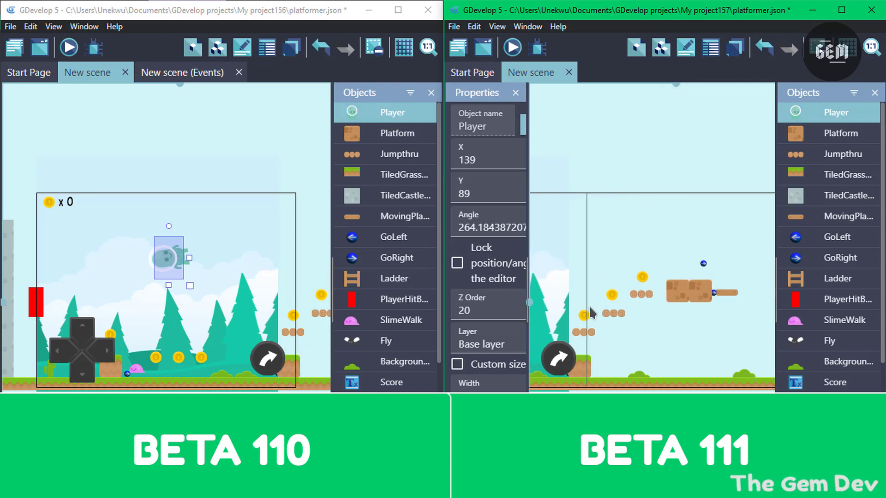
{"action": "left_click", "coordinate": [581, 332]}
{"action": "left_click", "coordinate": [609, 314], "text": "shift"}
{"action": "left_click", "coordinate": [642, 296], "text": "shift"}
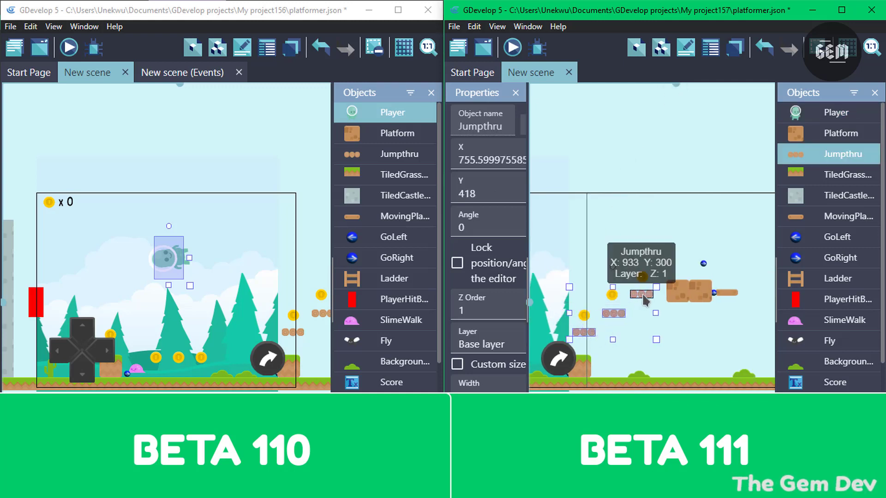
{"action": "left_click_drag", "start_coordinate": [617, 268], "coordinate": [646, 283]}
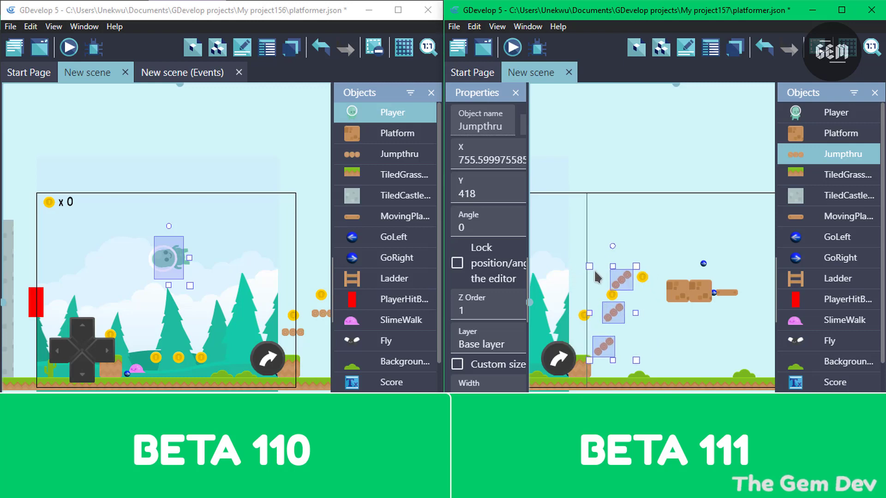
{"action": "left_click_drag", "start_coordinate": [594, 315], "coordinate": [608, 254]}
Select the three Jumpthru platforms together in My project156, rotate them from the group's rotation handle, and undo the rotation
{"action": "left_click", "coordinate": [179, 88]}
{"action": "scroll", "coordinate": [185, 115], "scroll_direction": "right", "scroll_amount": 5, "text": "shift"}
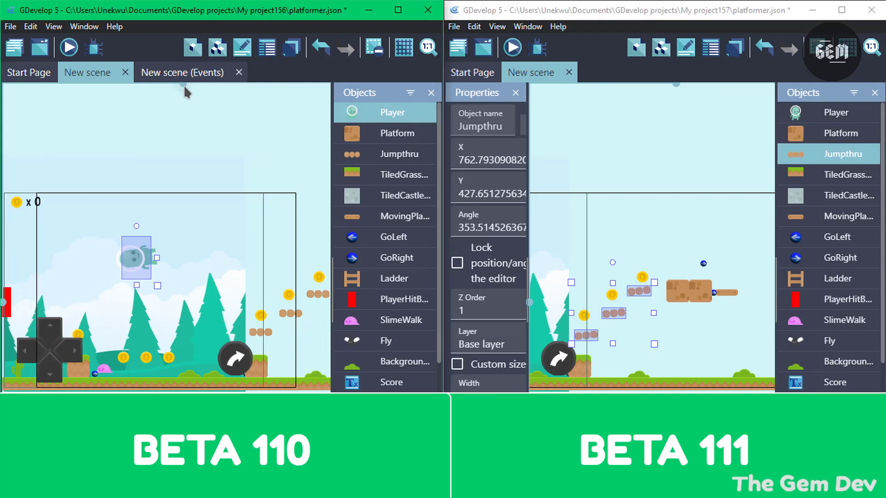
{"action": "left_click", "coordinate": [196, 332]}
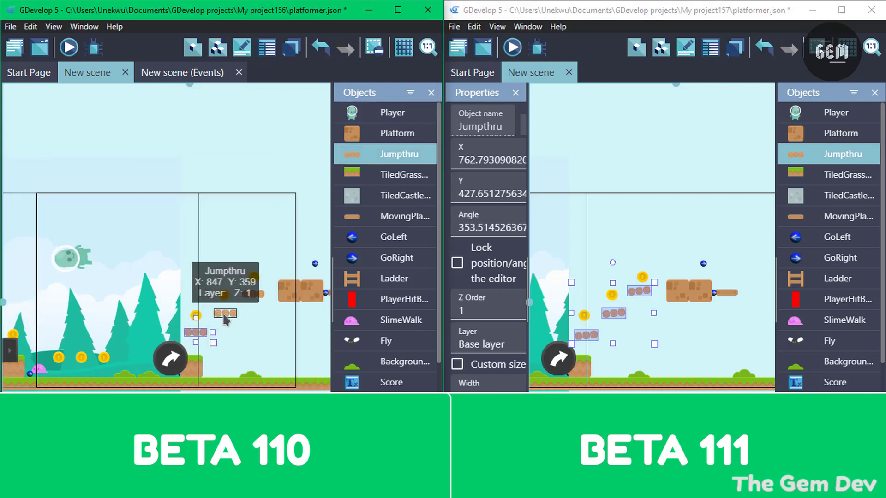
{"action": "left_click", "coordinate": [226, 313]}
{"action": "left_click", "coordinate": [253, 294], "text": "shift"}
{"action": "left_click", "coordinate": [195, 332], "text": "shift"}
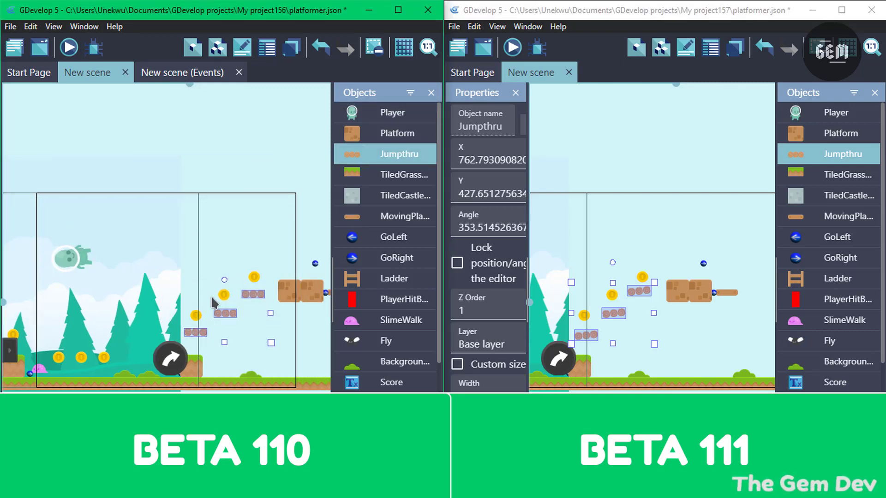
{"action": "left_click_drag", "start_coordinate": [232, 286], "coordinate": [201, 300]}
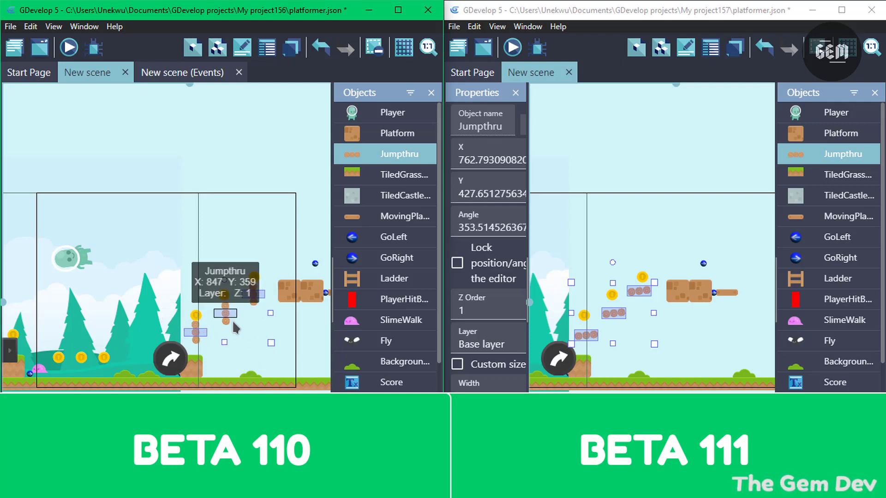
{"action": "key", "text": "ctrl+z"}
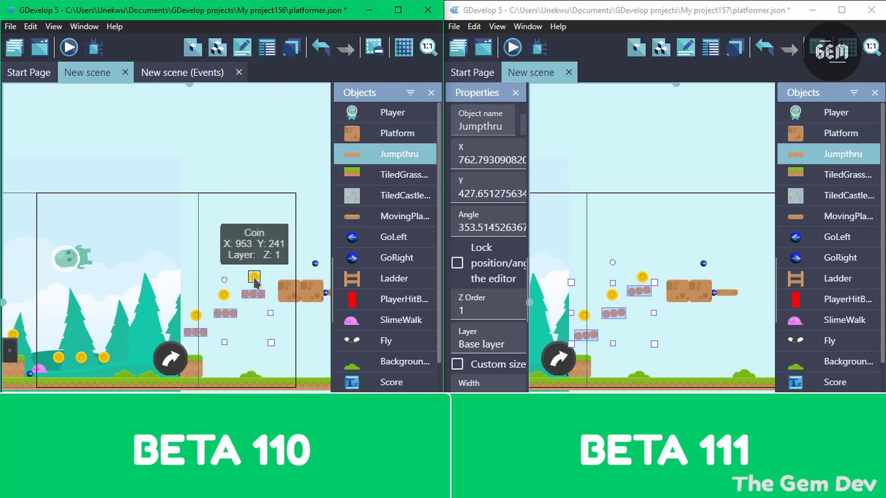
Enlarge the selected group of Jumpthru platforms from its corner handle in My project156 and in My project157
{"action": "mouse_move", "coordinate": [271, 343]}
{"action": "left_mouse_down"}
{"action": "mouse_move", "coordinate": [271, 369]}
{"action": "mouse_move", "coordinate": [269, 349]}
{"action": "mouse_move", "coordinate": [323, 383]}
{"action": "mouse_move", "coordinate": [277, 354]}
{"action": "left_mouse_up"}
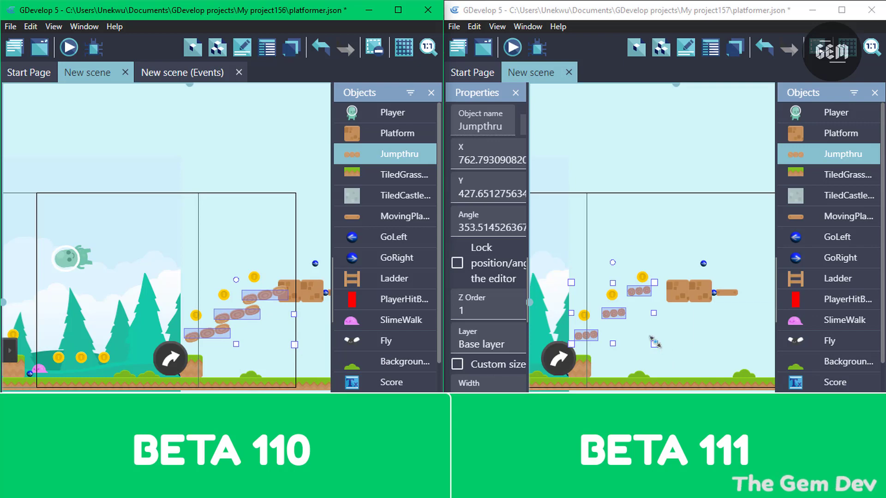
{"action": "left_click_drag", "start_coordinate": [655, 343], "coordinate": [754, 349]}
{"action": "left_click_drag", "start_coordinate": [624, 379], "coordinate": [659, 381]}
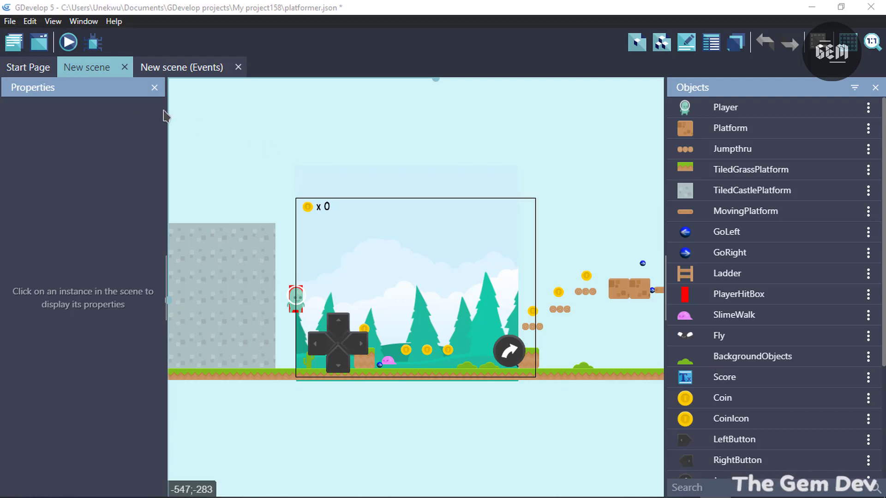
Open the preferences in My project158 and examine the layout, update, events sheet and advanced options
{"action": "left_click", "coordinate": [9, 21]}
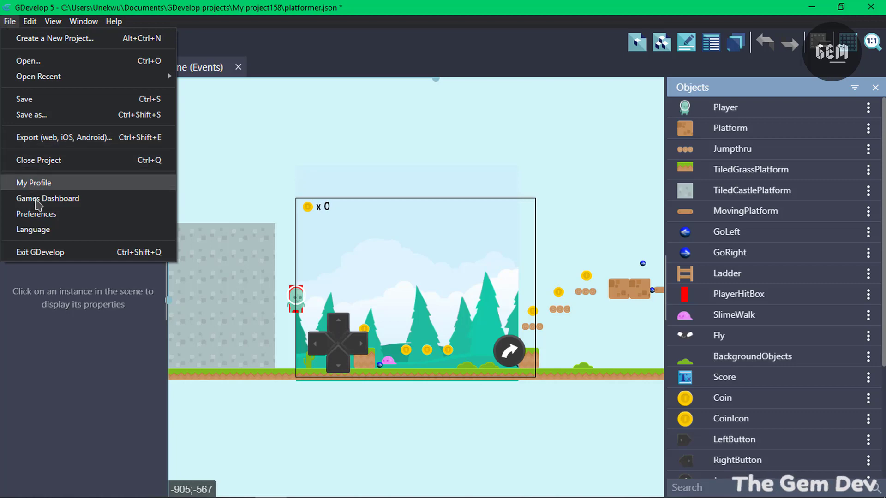
{"action": "left_click", "coordinate": [44, 226]}
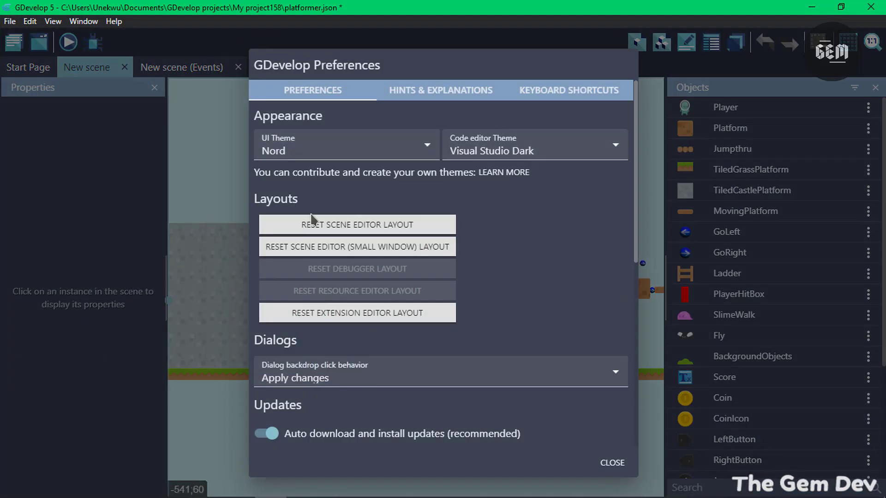
{"action": "scroll", "coordinate": [627, 221], "scroll_direction": "down", "scroll_amount": 5}
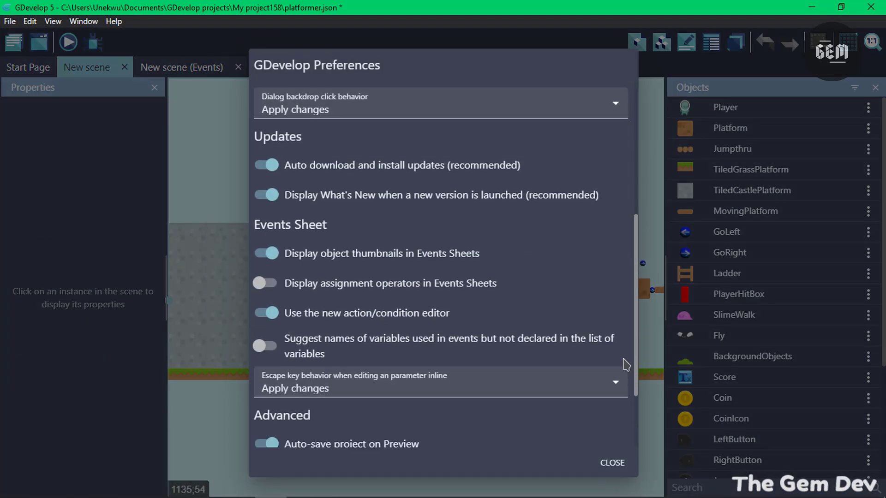
{"action": "scroll", "coordinate": [626, 365], "scroll_direction": "down", "scroll_amount": 2}
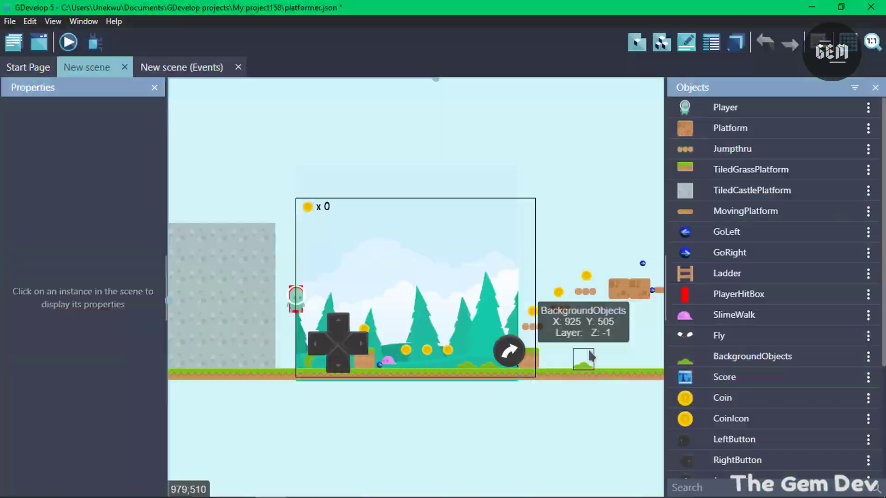
Open the Player object for editing in My project158 and add an unnamed fourth animation after Running
{"action": "left_click", "coordinate": [583, 359]}
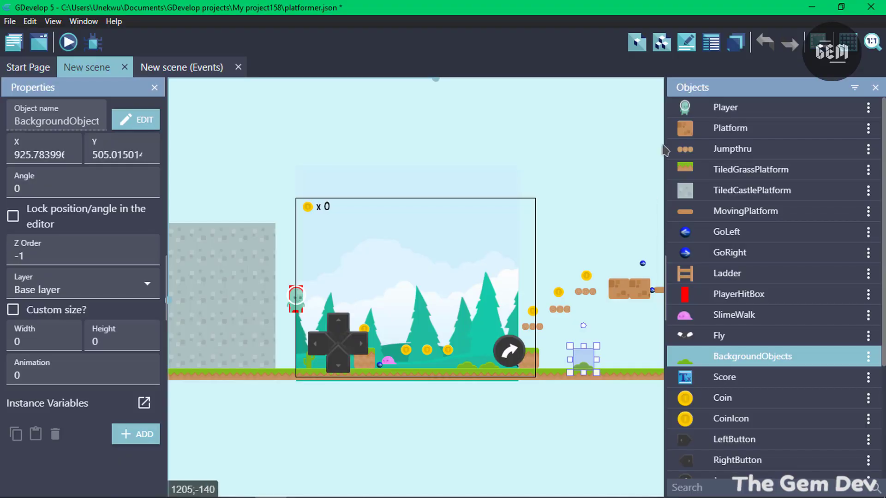
{"action": "double_click", "coordinate": [705, 106]}
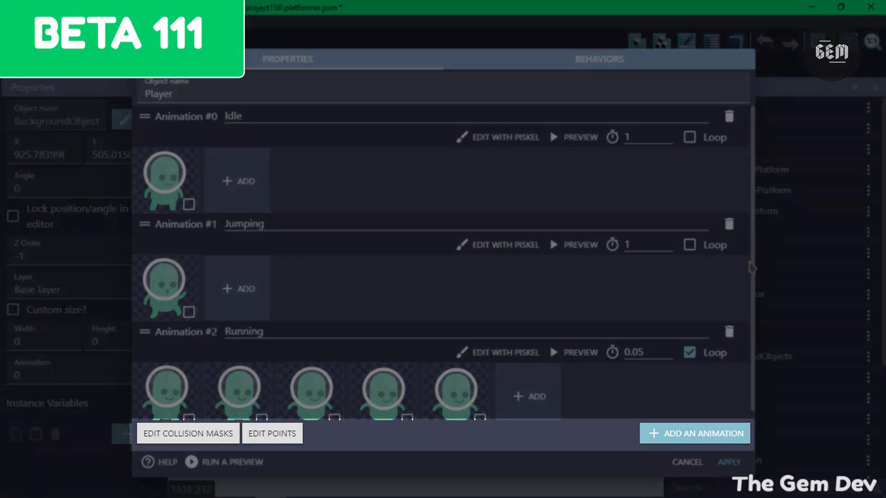
{"action": "scroll", "coordinate": [754, 286], "scroll_direction": "down", "scroll_amount": 1}
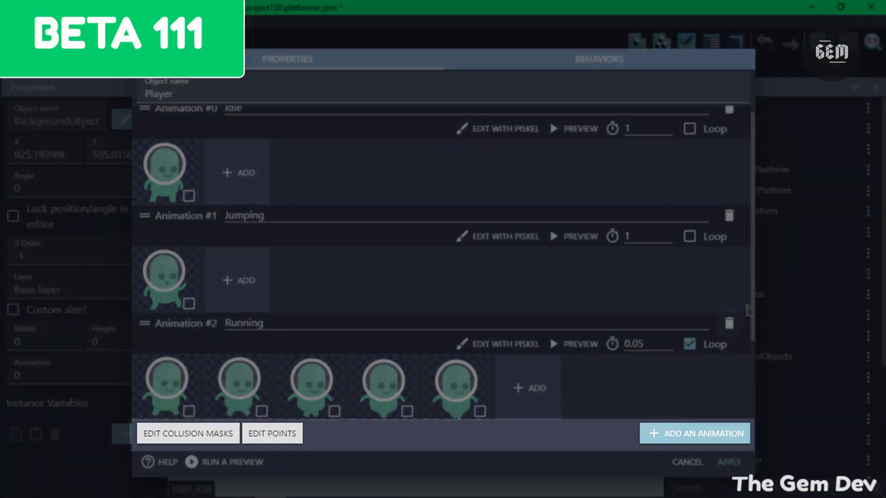
{"action": "left_click", "coordinate": [687, 435]}
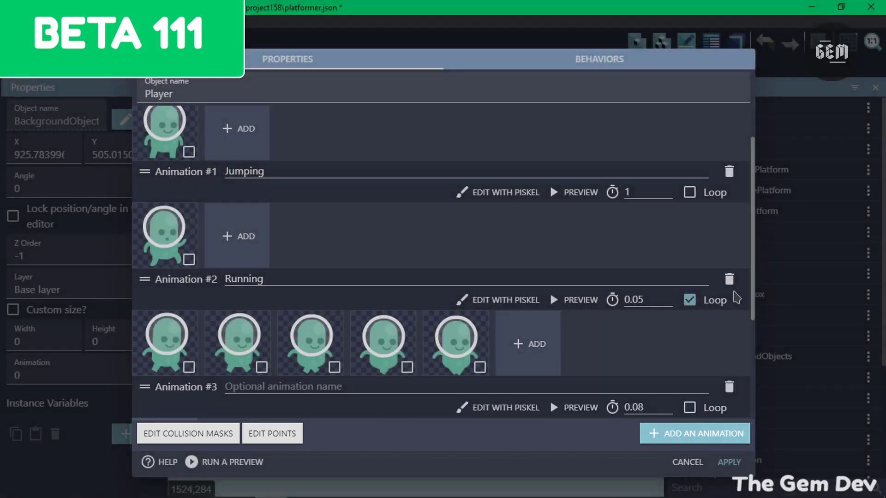
{"action": "scroll", "coordinate": [734, 295], "scroll_direction": "down", "scroll_amount": 1}
{"action": "scroll", "coordinate": [722, 241], "scroll_direction": "up", "scroll_amount": 3}
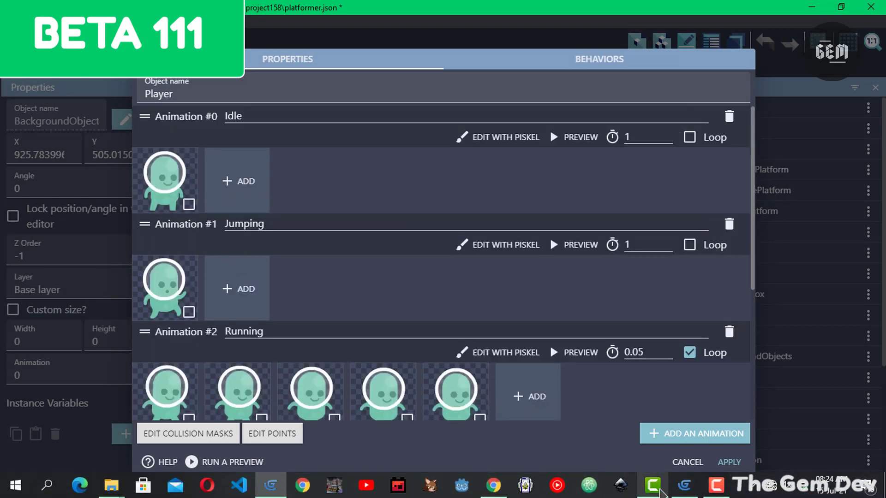
Switch to the My project156 window, maximize it, and open the Player object for editing
{"action": "left_click", "coordinate": [684, 485]}
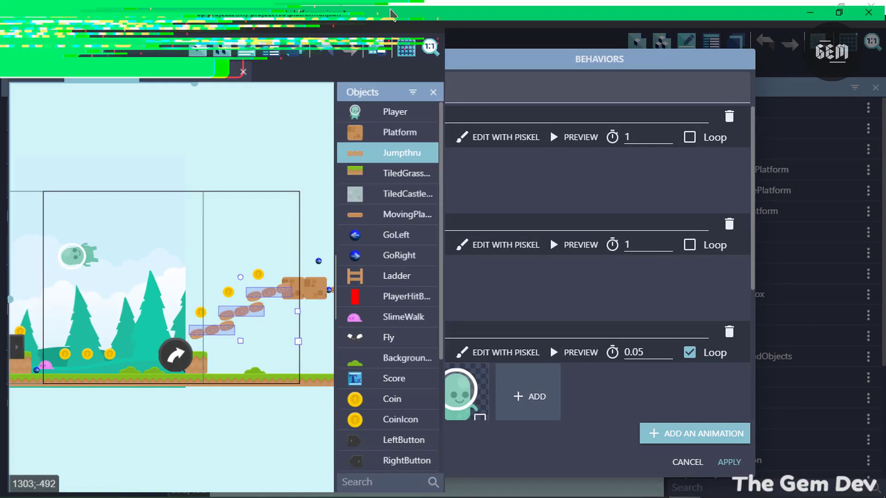
{"action": "key", "text": "super+Up"}
{"action": "double_click", "coordinate": [737, 107]}
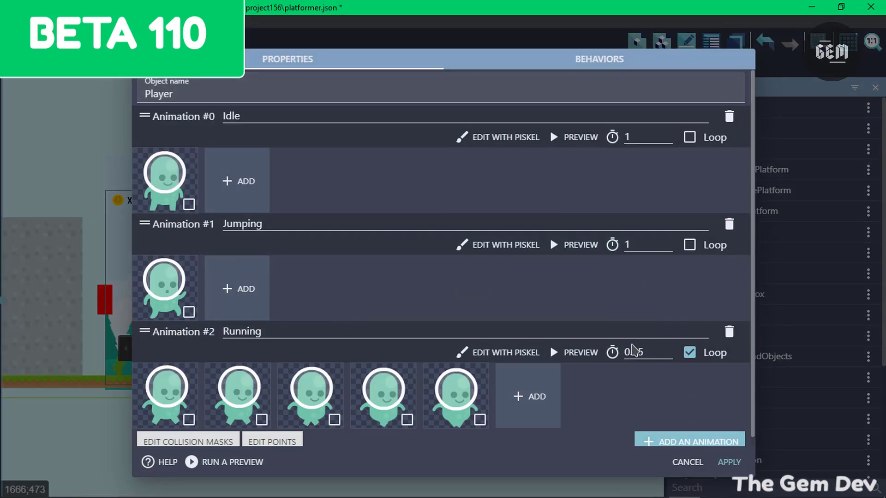
Add an unnamed fourth animation to the Player in My project156 and look over the whole animation list
{"action": "left_click", "coordinate": [678, 436]}
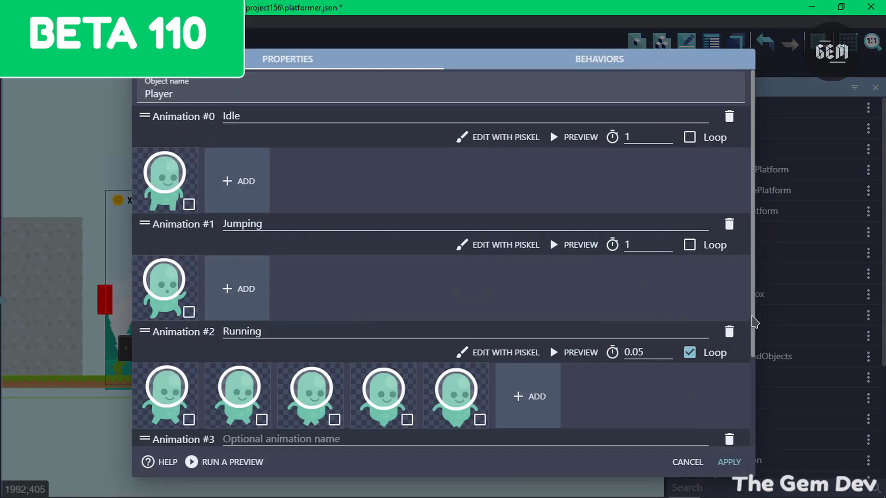
{"action": "scroll", "coordinate": [743, 415], "scroll_direction": "down", "scroll_amount": 3}
{"action": "scroll", "coordinate": [739, 323], "scroll_direction": "up", "scroll_amount": 3}
{"action": "scroll", "coordinate": [736, 350], "scroll_direction": "down", "scroll_amount": 3}
{"action": "scroll", "coordinate": [740, 350], "scroll_direction": "up", "scroll_amount": 2}
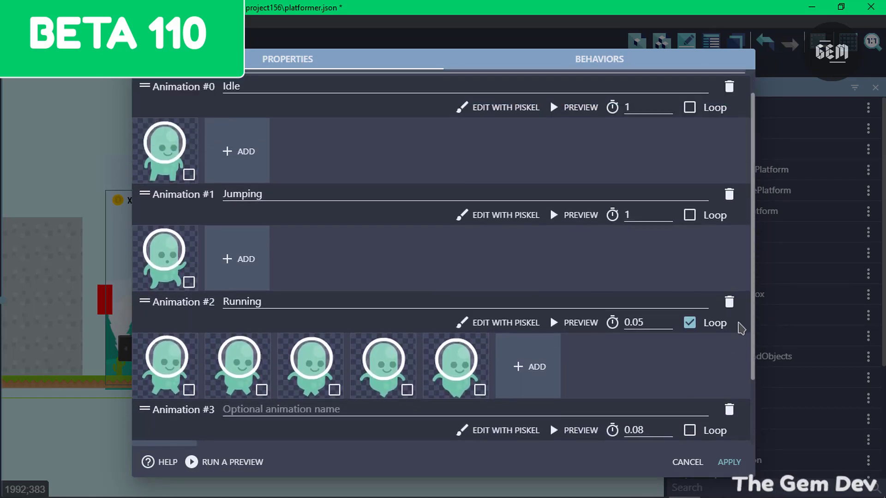
{"action": "scroll", "coordinate": [741, 375], "scroll_direction": "down", "scroll_amount": 2}
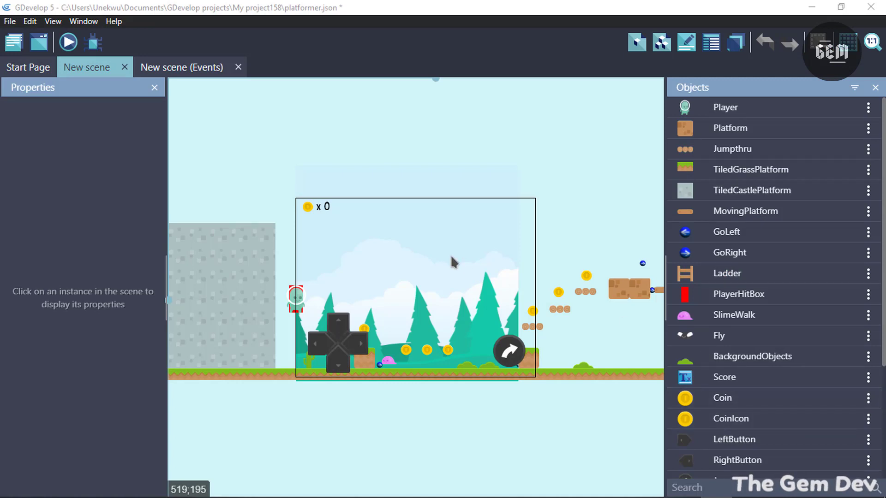
Shape a custom collision mask for the Player in My project158 with vertices 57;19, 8;48, 21;89 and 57;81, and restore the default mask
{"action": "double_click", "coordinate": [715, 111]}
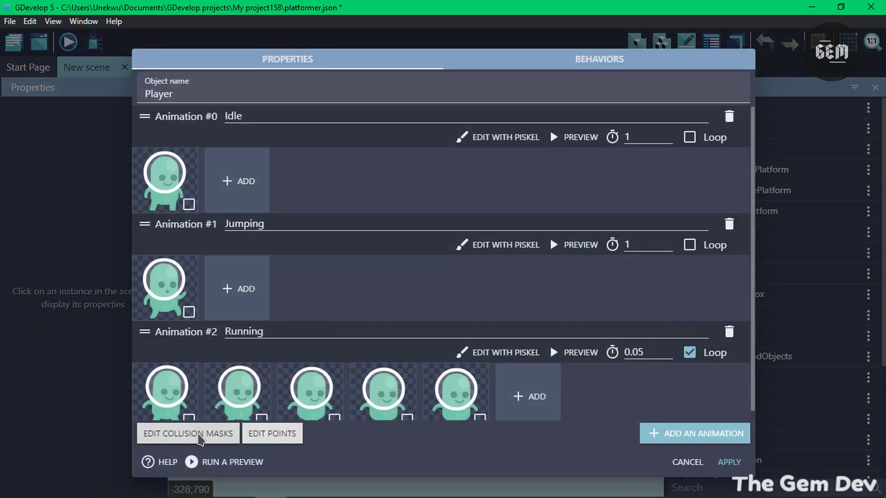
{"action": "left_click", "coordinate": [202, 432]}
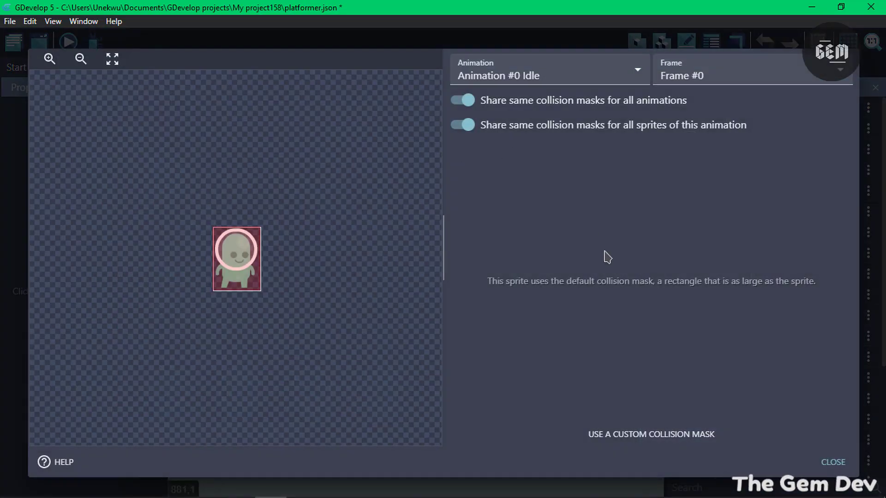
{"action": "left_click", "coordinate": [655, 434]}
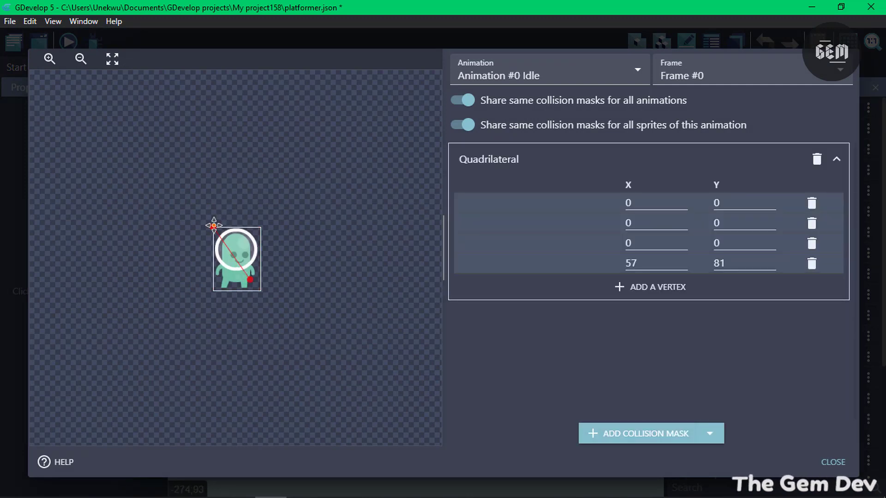
{"action": "left_click_drag", "start_coordinate": [213, 226], "coordinate": [227, 284]}
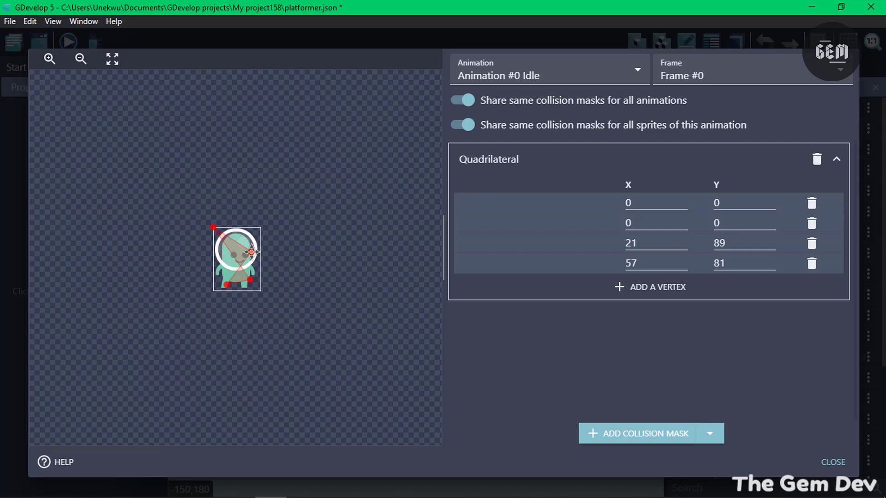
{"action": "left_click_drag", "start_coordinate": [216, 227], "coordinate": [249, 242]}
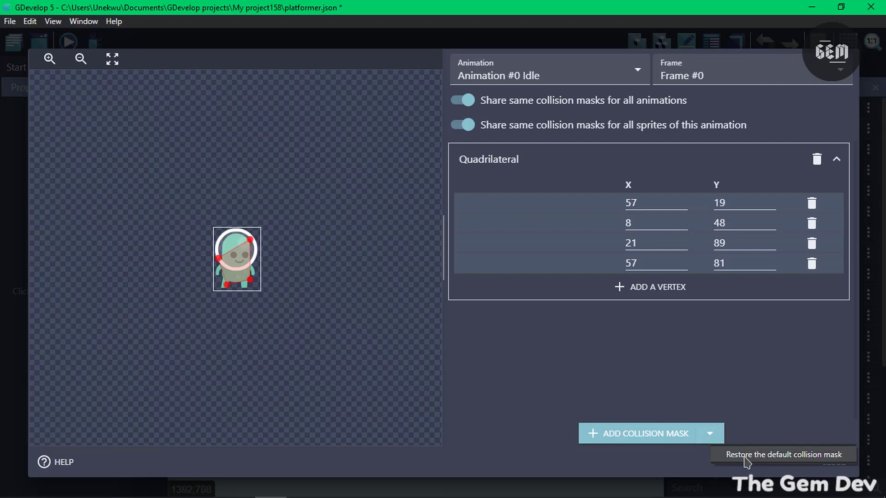
{"action": "left_click", "coordinate": [744, 456]}
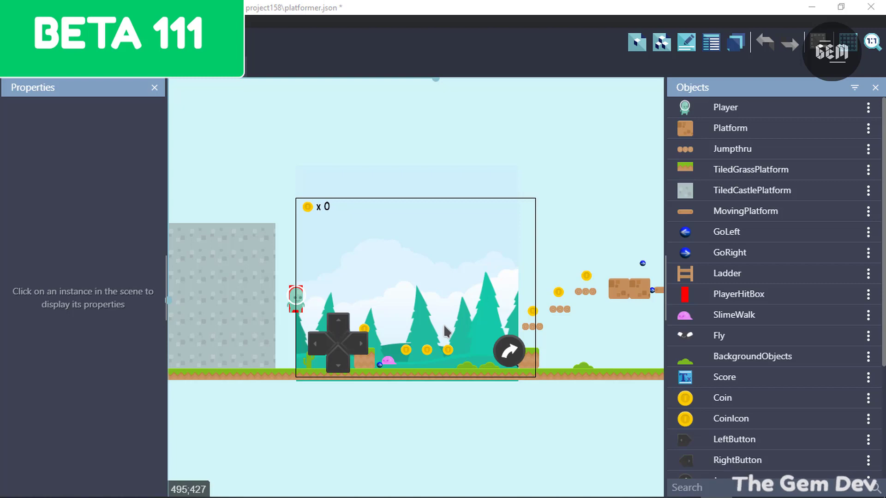
Open the Player's behaviors in My project158 and view the list of installed behaviors without adding any
{"action": "double_click", "coordinate": [682, 108]}
{"action": "left_click", "coordinate": [597, 60]}
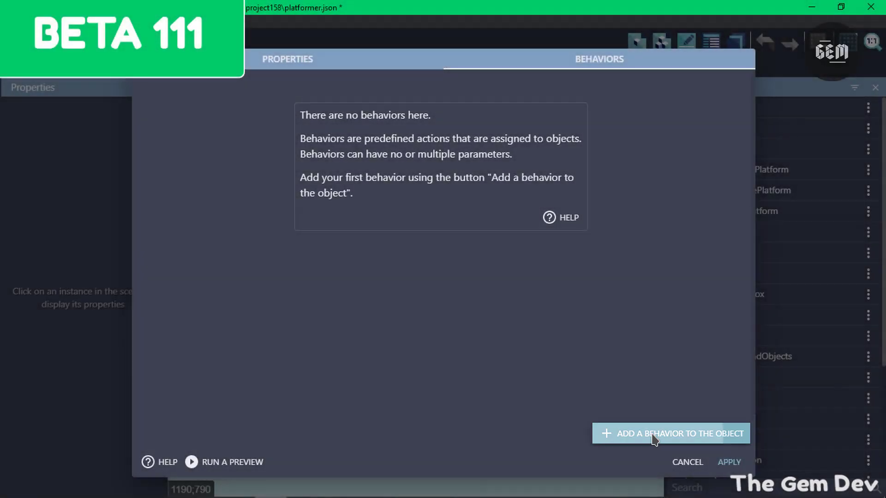
{"action": "left_click", "coordinate": [652, 434]}
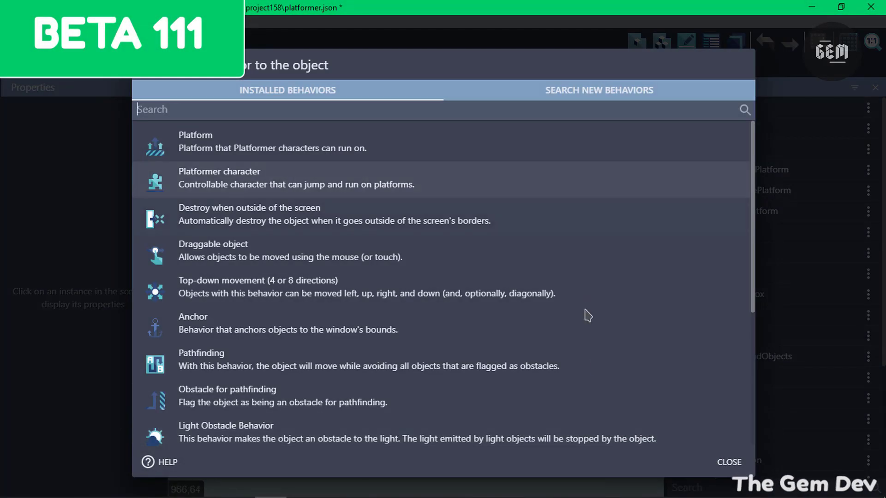
{"action": "left_click", "coordinate": [720, 464]}
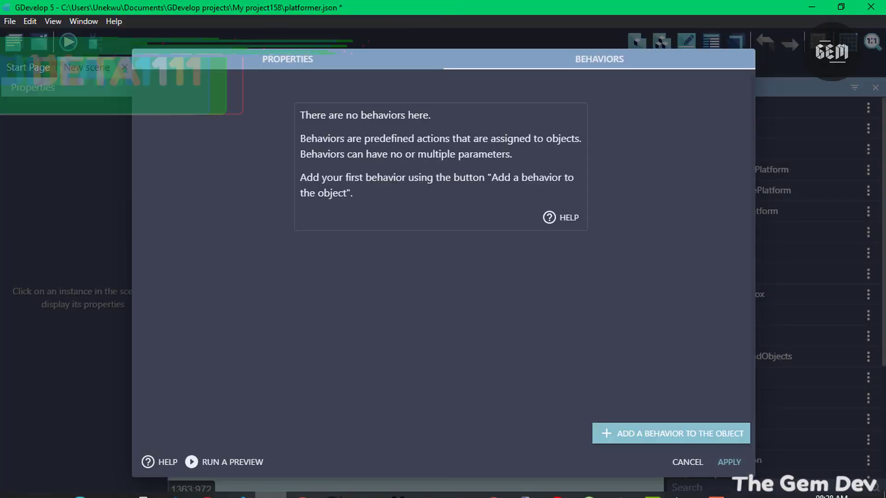
Close the Player's editor in My project158 and show the Player's behaviors in My project156
{"action": "left_click", "coordinate": [726, 462]}
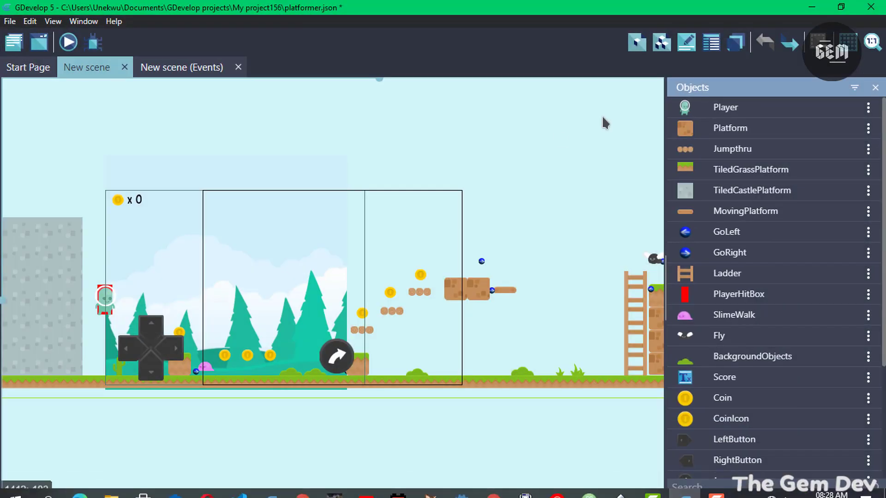
{"action": "double_click", "coordinate": [719, 107]}
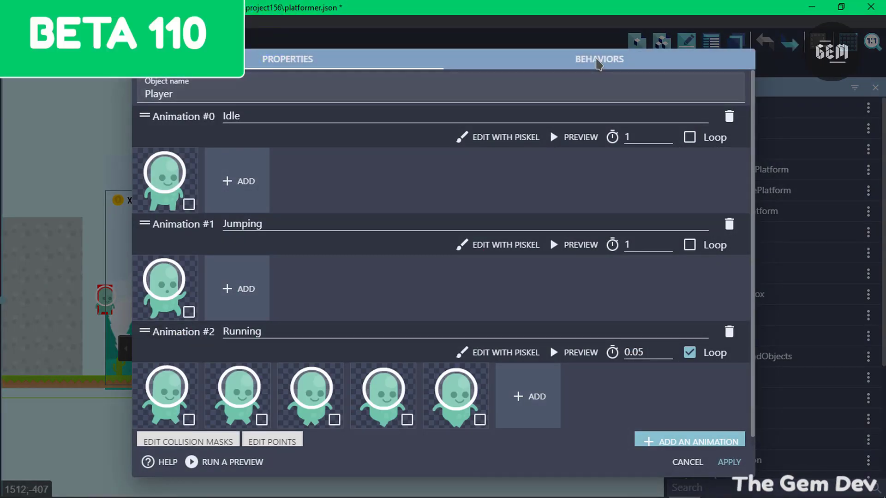
{"action": "left_click", "coordinate": [596, 59]}
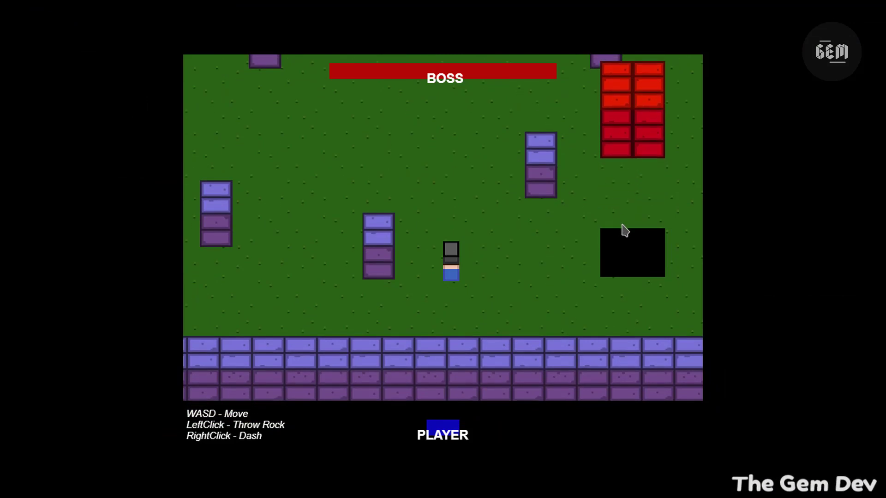
{"action": "key", "text": "w"}
{"action": "key", "text": "d"}
{"action": "key", "text": "s"}
{"action": "key", "text": "a"}
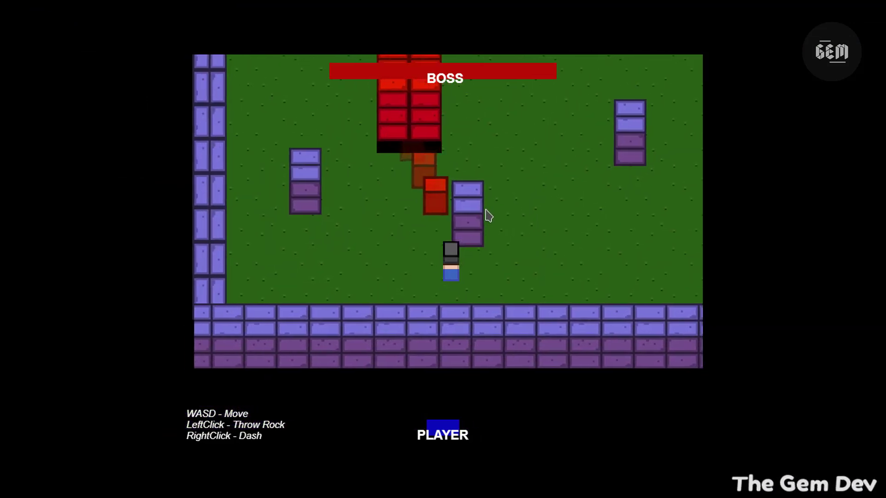
{"action": "key", "text": "w"}
{"action": "key", "text": "a"}
{"action": "key", "text": "a"}
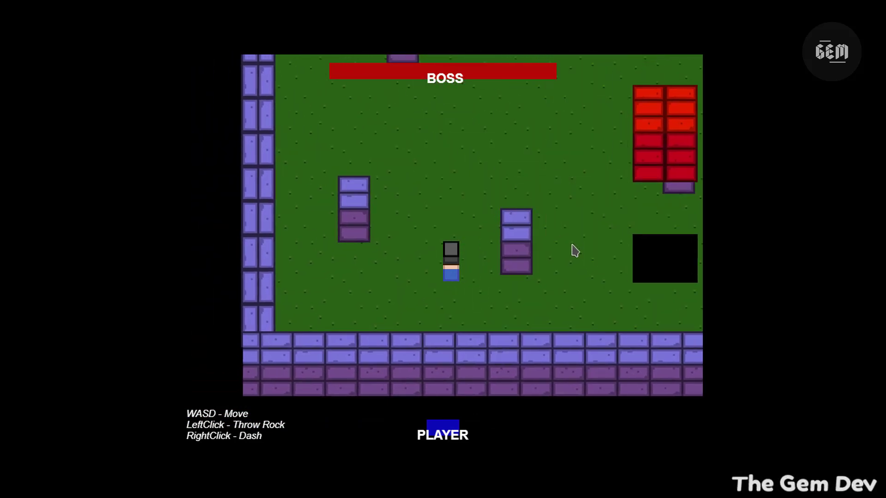
{"action": "key", "text": "d"}
{"action": "key", "text": "w"}
{"action": "key", "text": "s"}
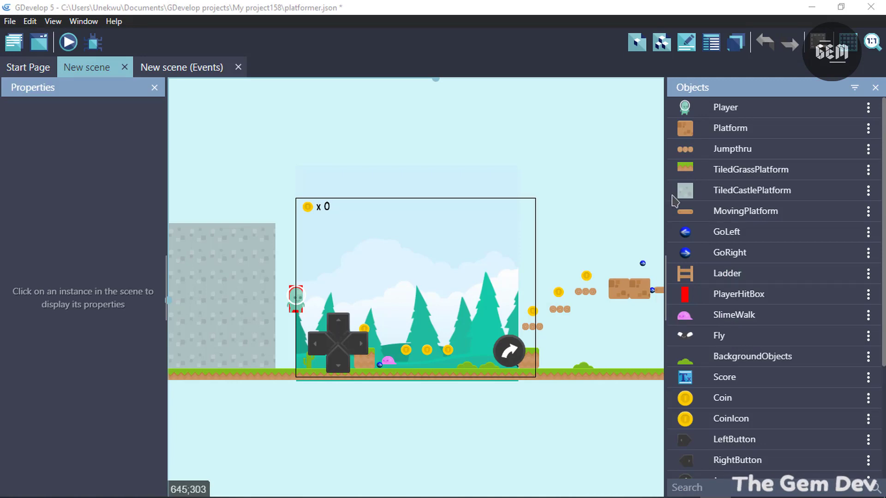
Add the Pathfinding and Draggable object behaviors to the Player in My project158, collapsing the Pathfinding settings
{"action": "double_click", "coordinate": [729, 110]}
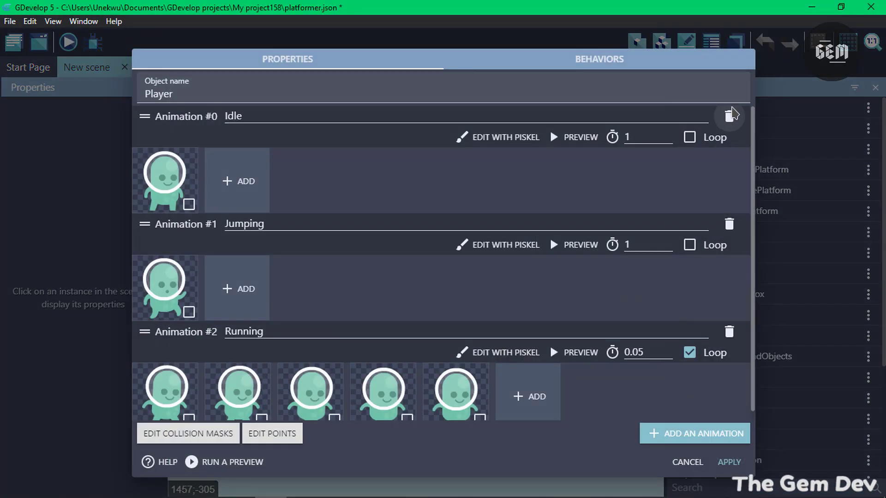
{"action": "left_click", "coordinate": [618, 61]}
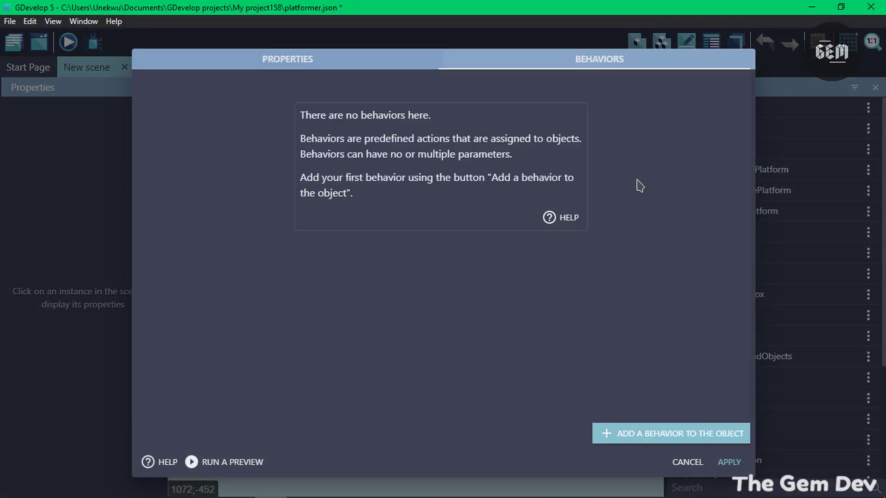
{"action": "left_click", "coordinate": [676, 432]}
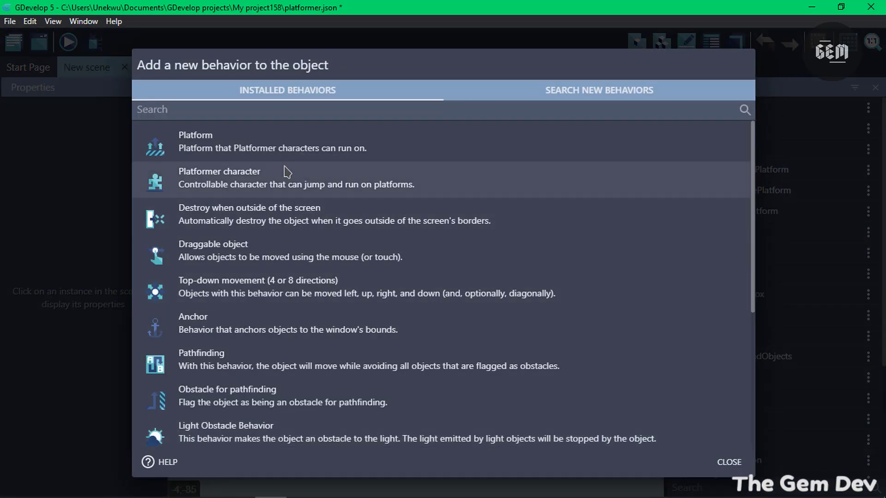
{"action": "left_click", "coordinate": [220, 362]}
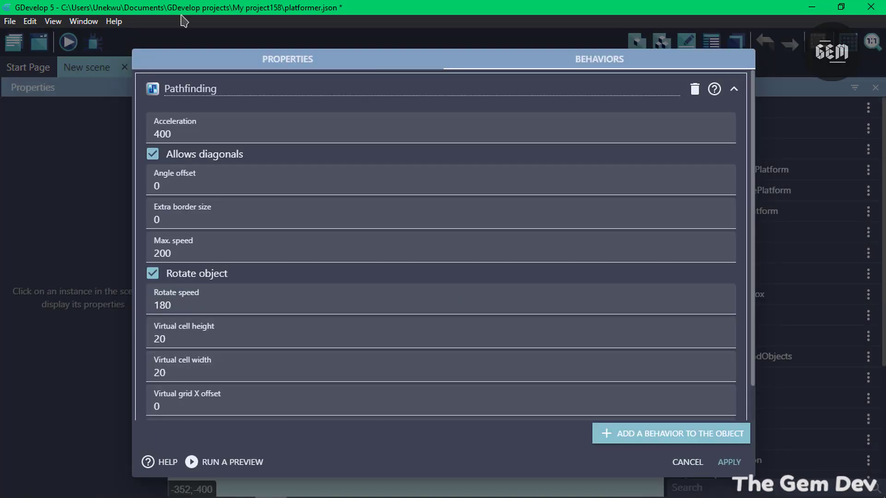
{"action": "left_click", "coordinate": [144, 94]}
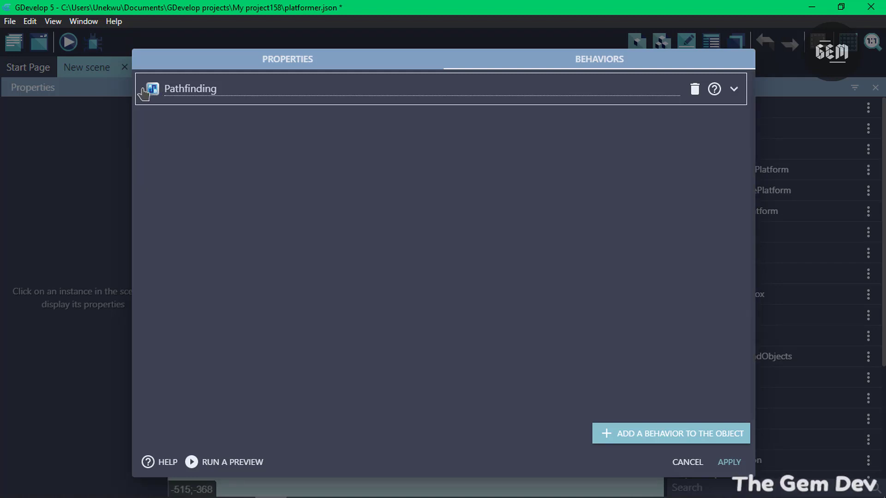
{"action": "left_click", "coordinate": [144, 95]}
{"action": "left_click", "coordinate": [143, 93]}
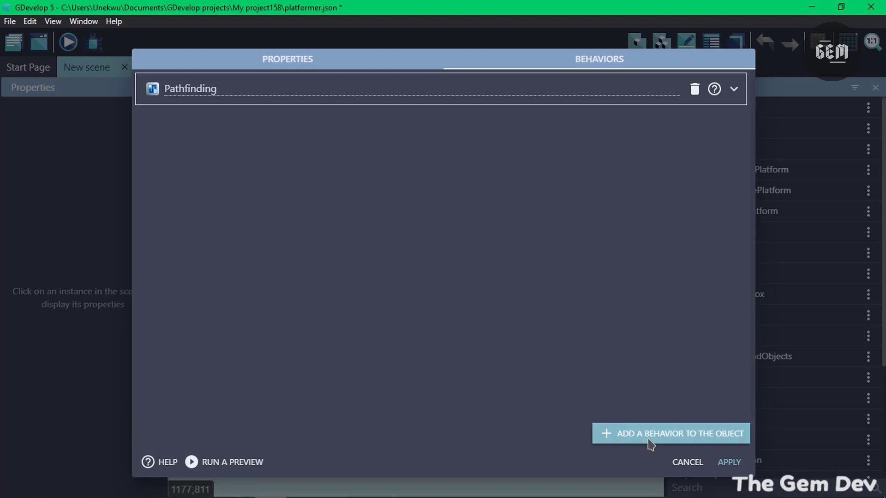
{"action": "left_click", "coordinate": [648, 436]}
{"action": "left_click", "coordinate": [186, 247]}
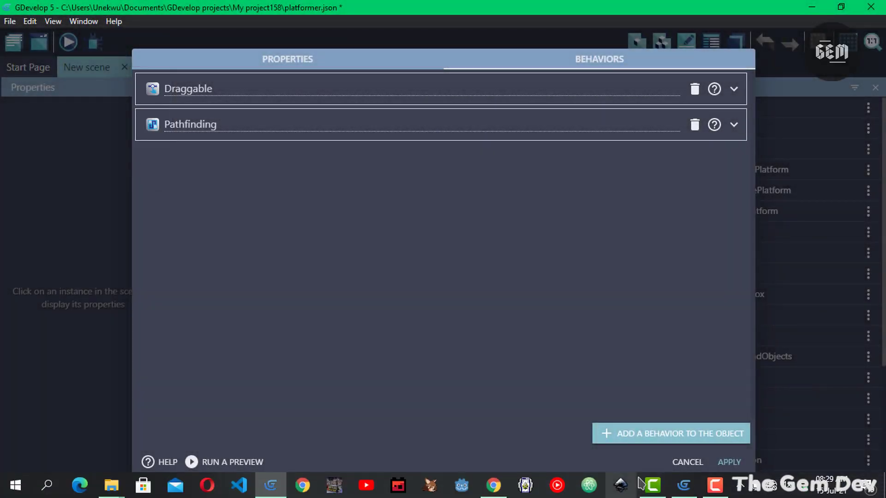
Tile My project158 beside My project156 and add the Platformer character behavior to the Player in My project156
{"action": "left_click_drag", "start_coordinate": [487, 5], "coordinate": [884, 184]}
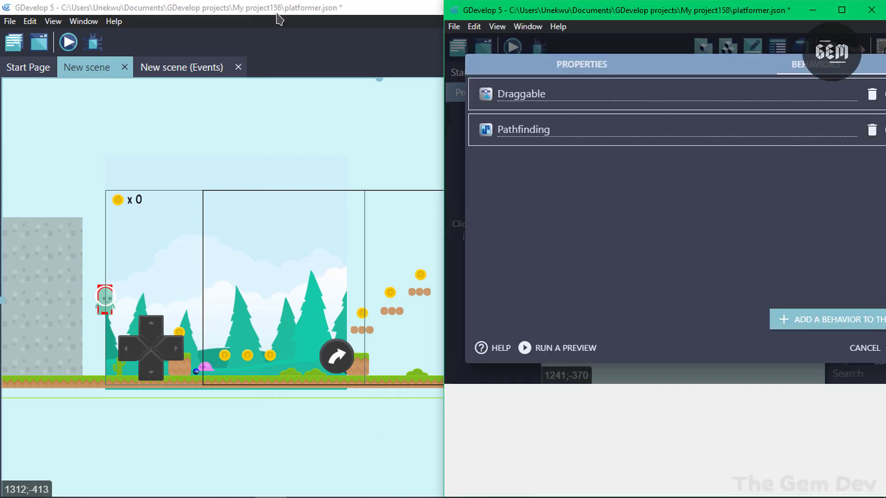
{"action": "left_click", "coordinate": [97, 102]}
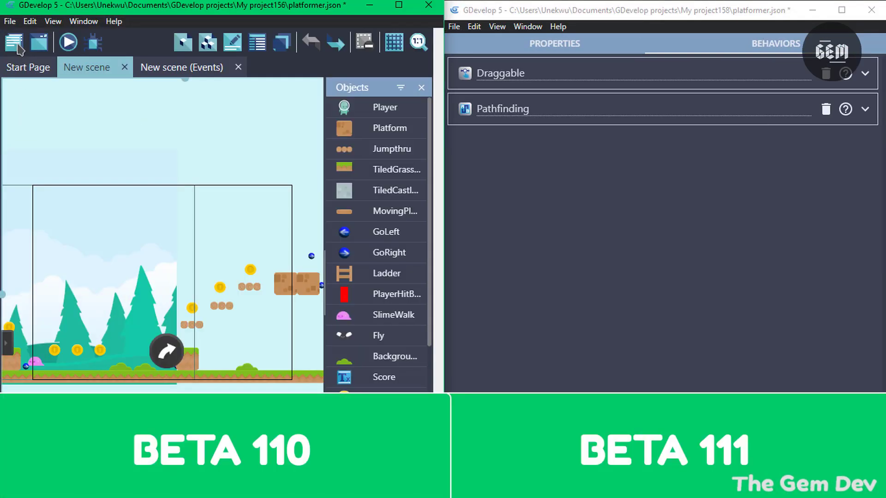
{"action": "double_click", "coordinate": [352, 107]}
{"action": "left_click", "coordinate": [342, 42]}
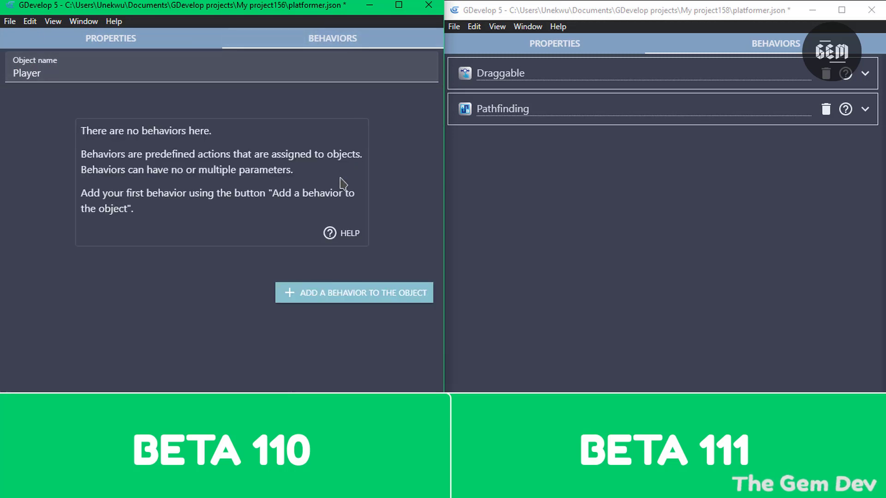
{"action": "left_click", "coordinate": [340, 295]}
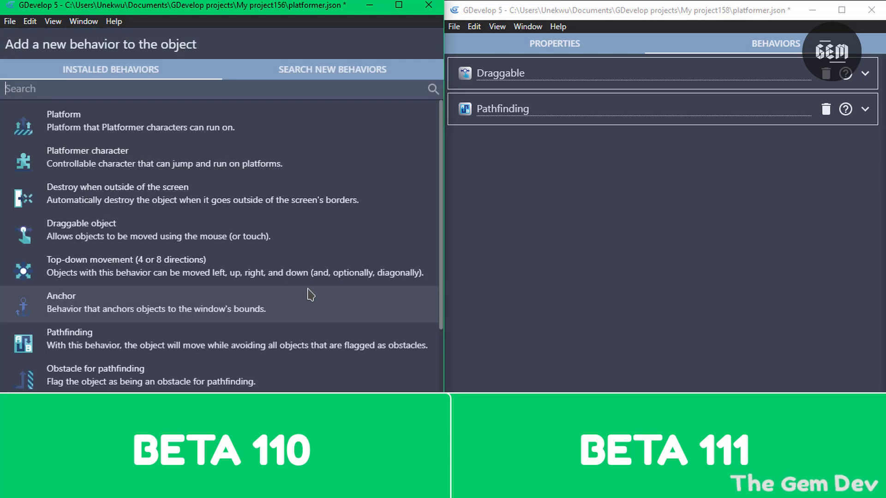
{"action": "left_click", "coordinate": [96, 156]}
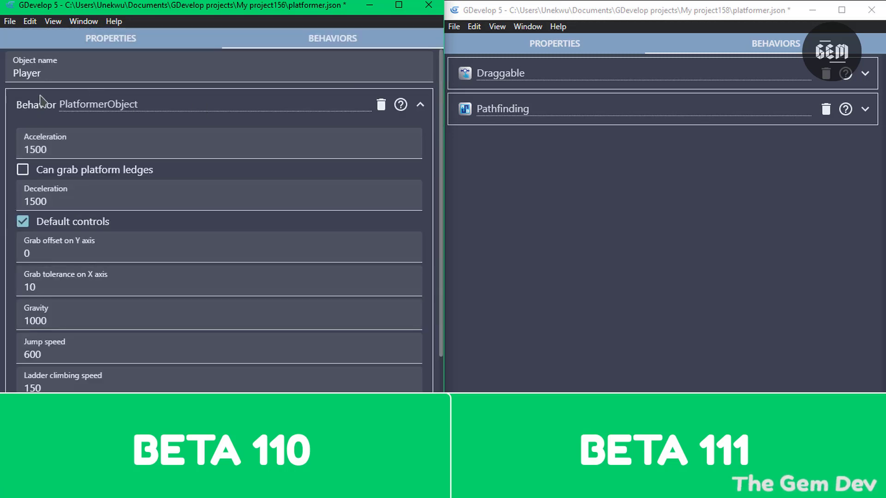
{"action": "left_click", "coordinate": [56, 106]}
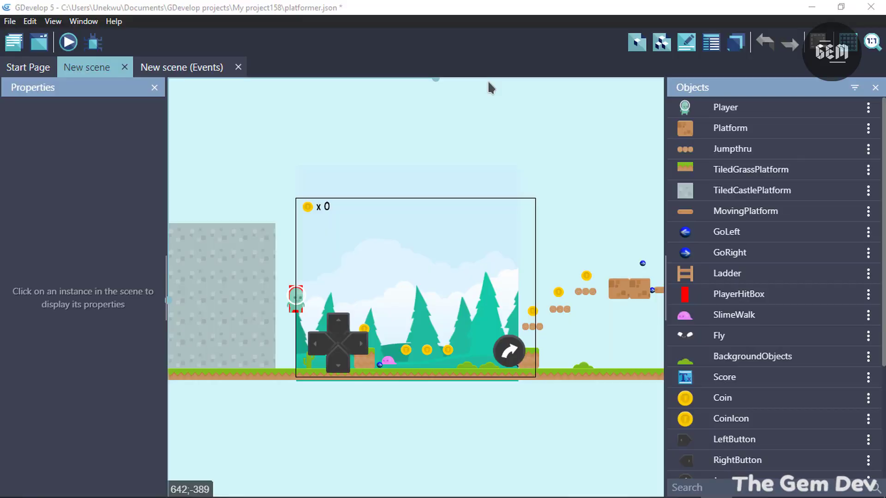
Show the Functions/Behaviors entries in My project158's project manager and open My project156's project manager beside it for comparison
{"action": "left_click", "coordinate": [18, 43]}
{"action": "left_click", "coordinate": [19, 42]}
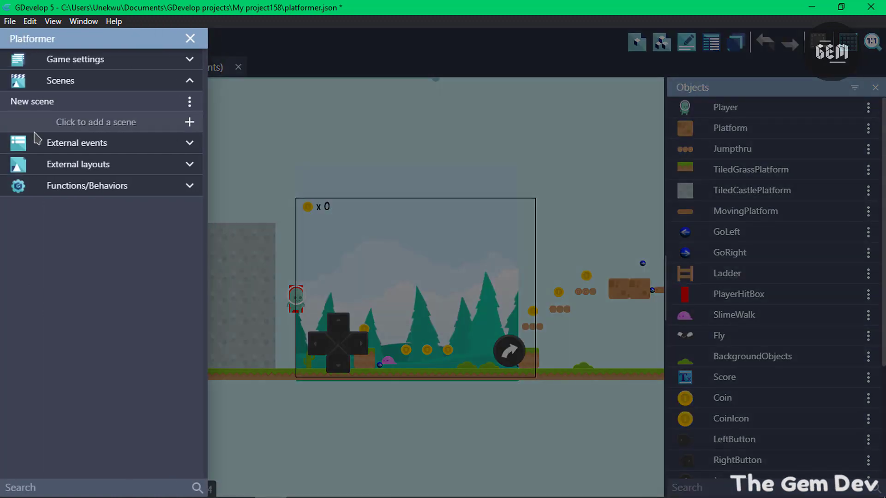
{"action": "left_click", "coordinate": [51, 188]}
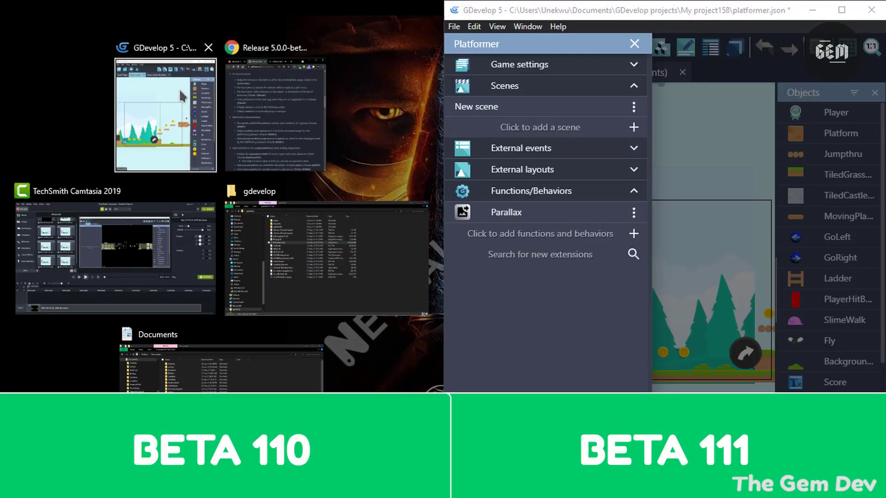
{"action": "left_click", "coordinate": [143, 93]}
{"action": "left_click", "coordinate": [13, 47]}
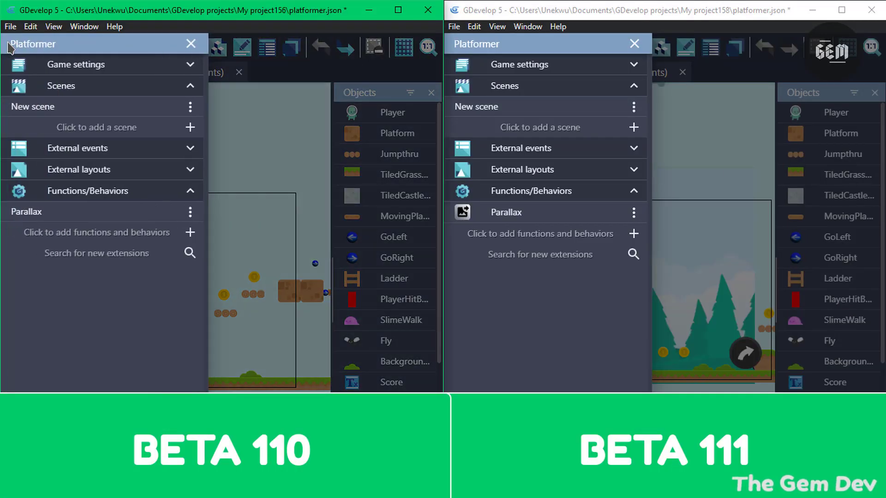
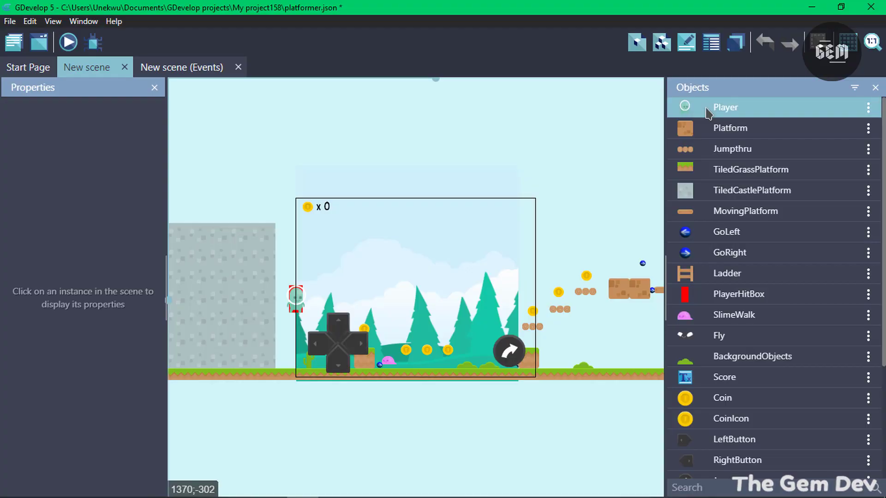
Add the Pathfinding behavior to the Player in My project158 and apply the change
{"action": "double_click", "coordinate": [708, 108]}
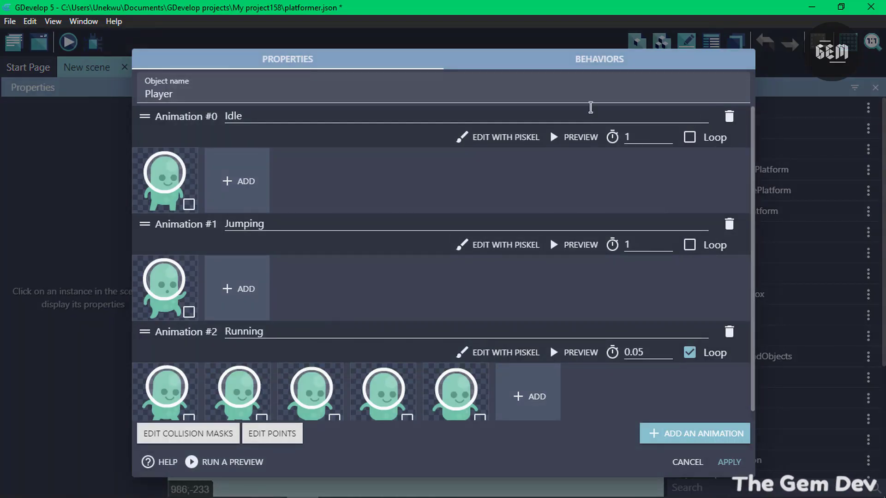
{"action": "left_click", "coordinate": [600, 65]}
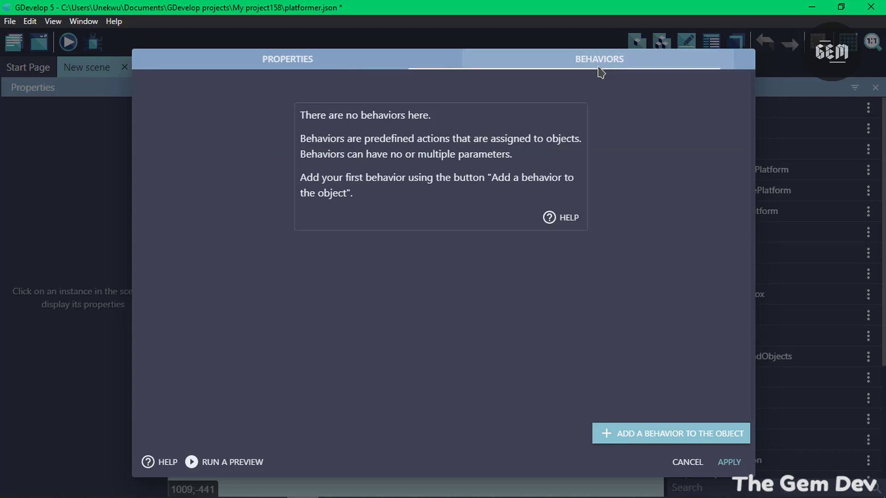
{"action": "left_click", "coordinate": [619, 433]}
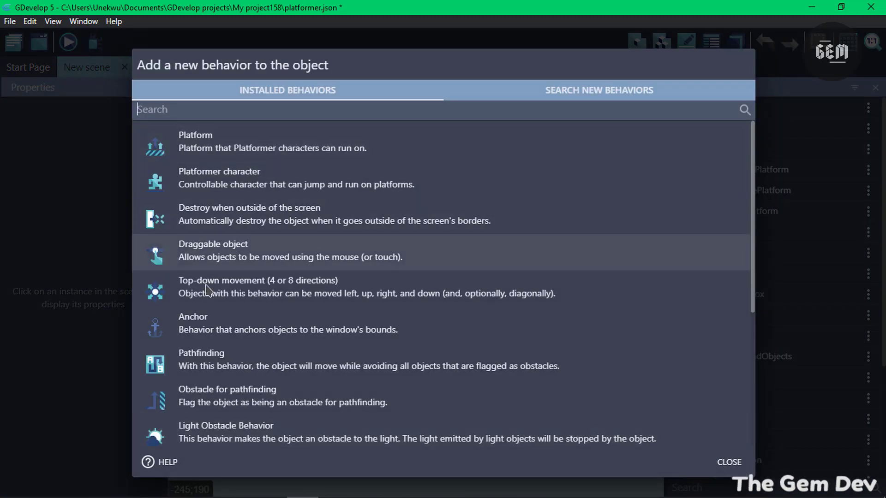
{"action": "left_click", "coordinate": [245, 360]}
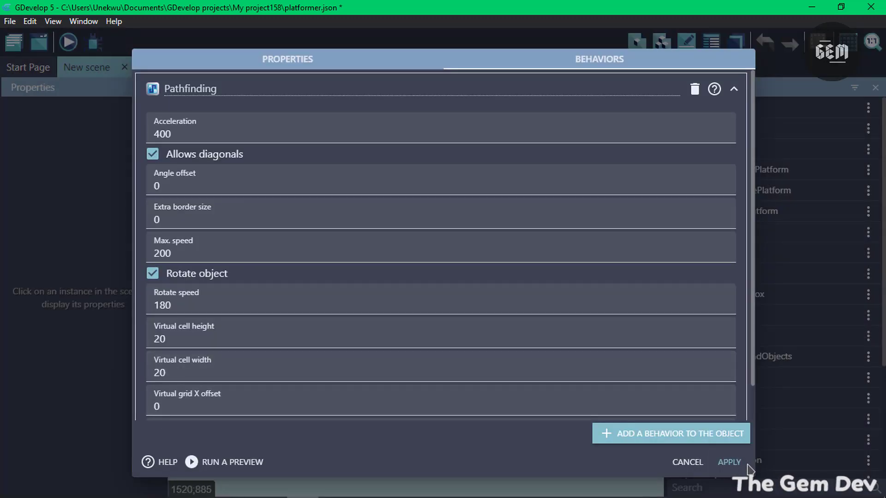
{"action": "left_click", "coordinate": [729, 462]}
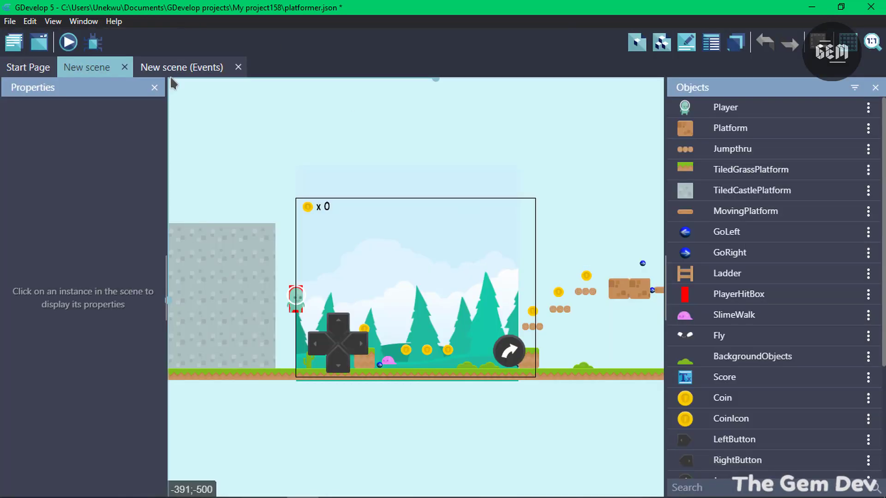
For a new action on the "PlayerHitBox is jumping" event in My project158, search "path", clear the search and list the Player's actions
{"action": "left_click", "coordinate": [187, 68]}
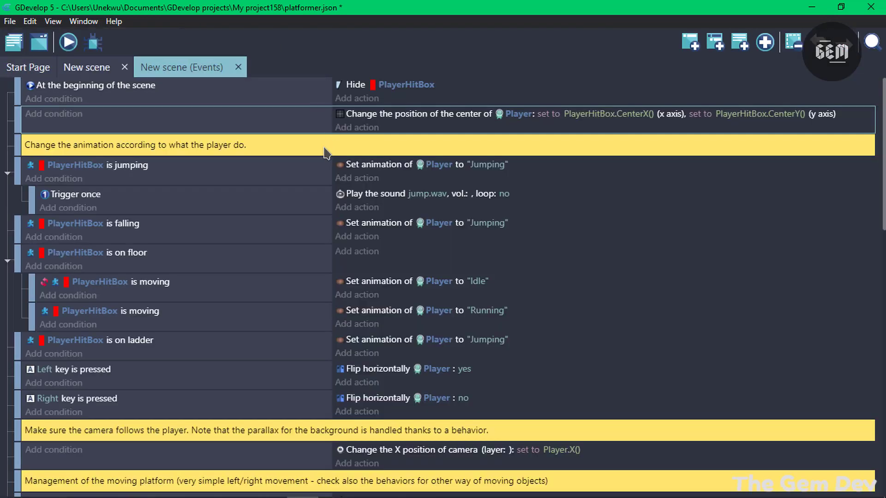
{"action": "left_click", "coordinate": [350, 176]}
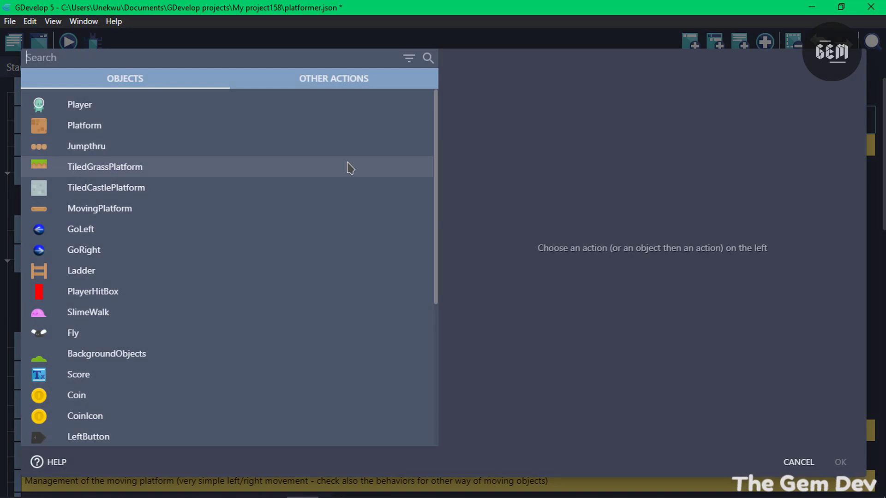
{"action": "type", "text": "path"}
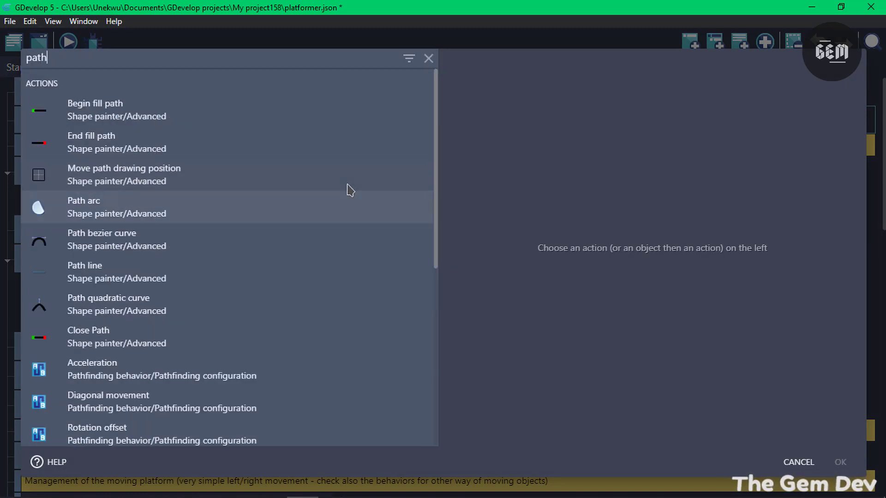
{"action": "key", "text": "BackSpace"}
{"action": "key", "text": "BackSpace"}
{"action": "key", "text": "BackSpace"}
{"action": "key", "text": "BackSpace"}
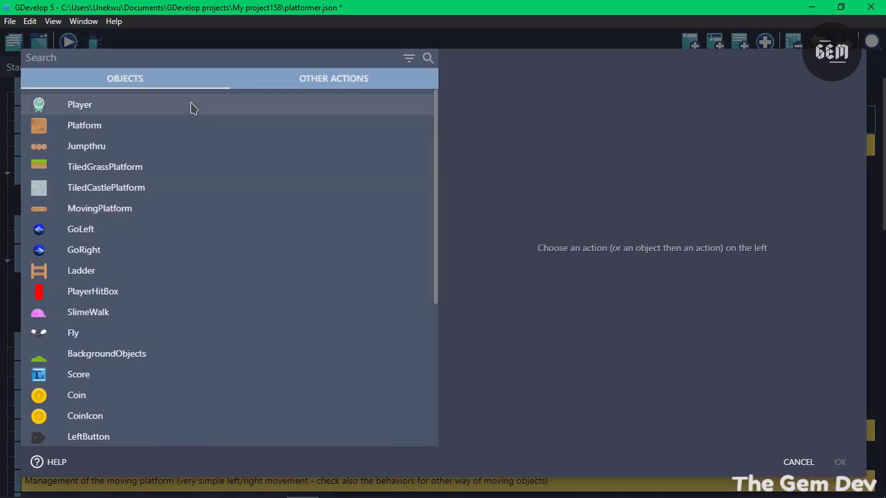
{"action": "left_click", "coordinate": [194, 109]}
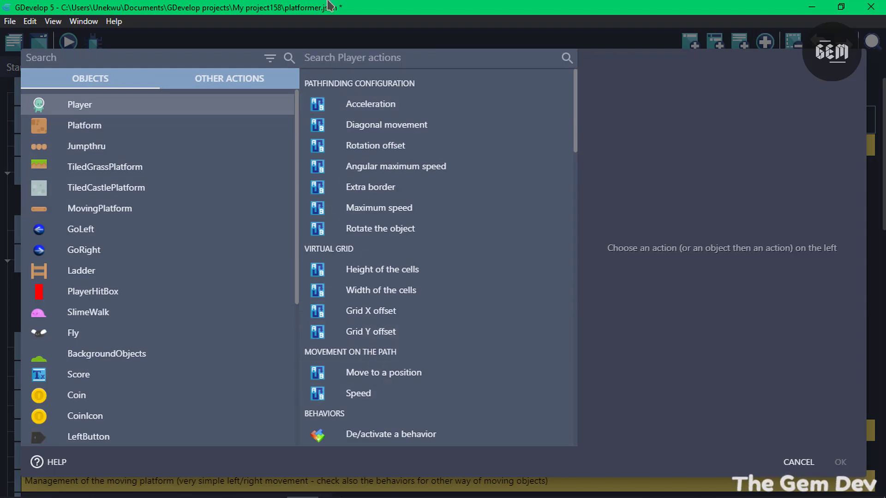
Tile My project158 beside My project156, add the Pathfinding behavior to the Player in My project156 and close its editor
{"action": "left_click_drag", "start_coordinate": [379, 5], "coordinate": [883, 78]}
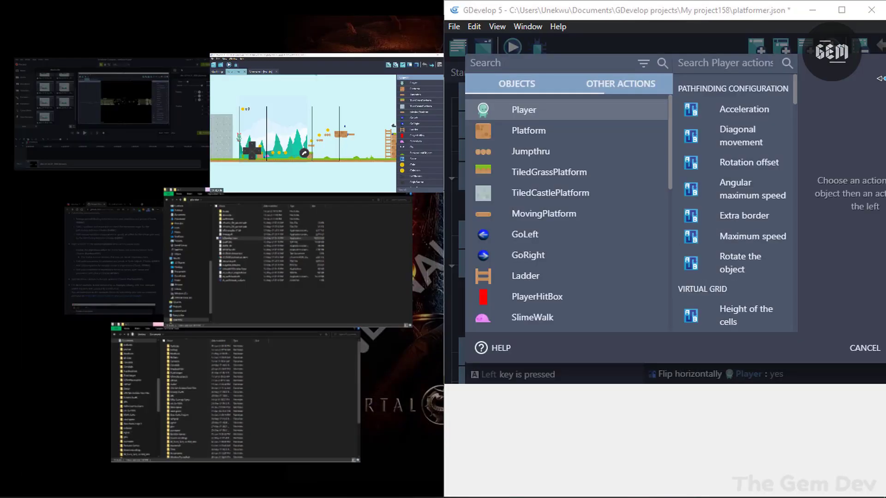
{"action": "left_click", "coordinate": [395, 110]}
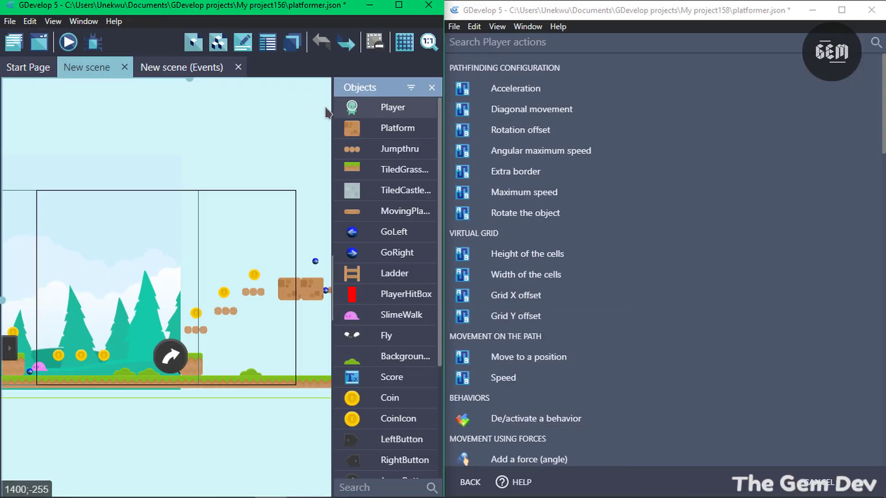
{"action": "double_click", "coordinate": [369, 107]}
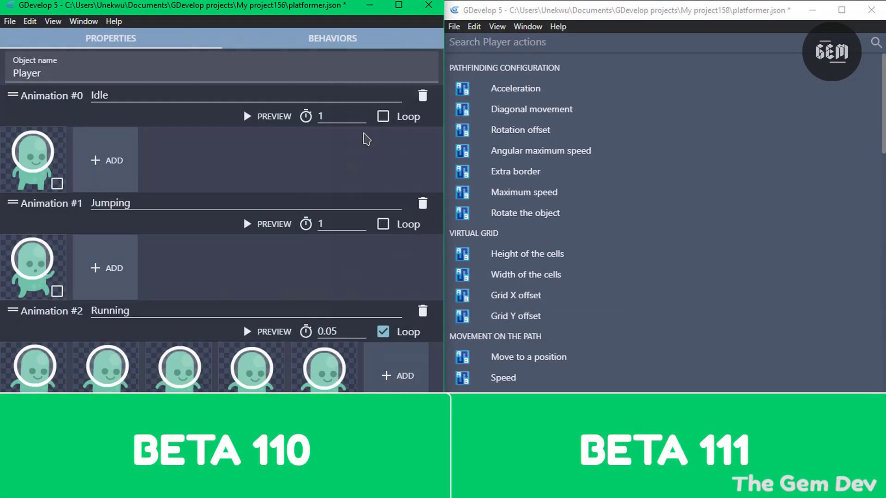
{"action": "left_click", "coordinate": [302, 38]}
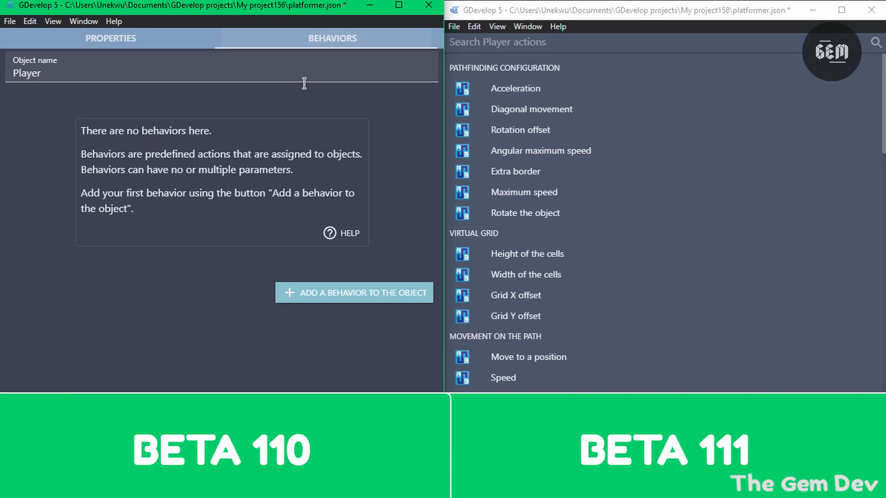
{"action": "left_click", "coordinate": [338, 297]}
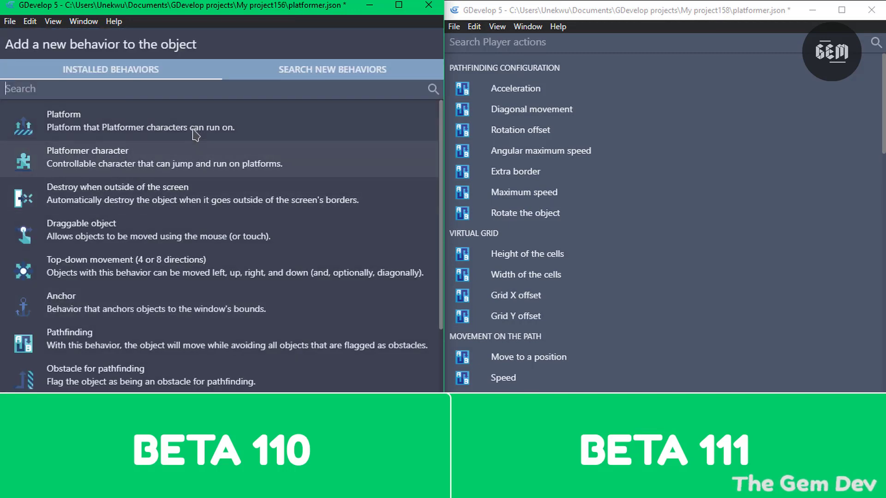
{"action": "left_click", "coordinate": [139, 344]}
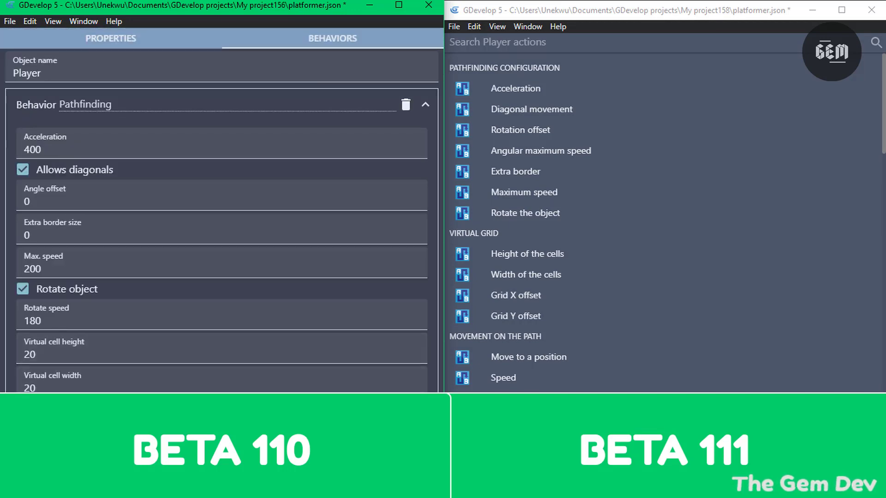
{"action": "key", "text": "Escape"}
For a new action on the "At the beginning of the scene" event in My project156, list the Player's actions and compare them with My project158's
{"action": "left_click", "coordinate": [173, 69]}
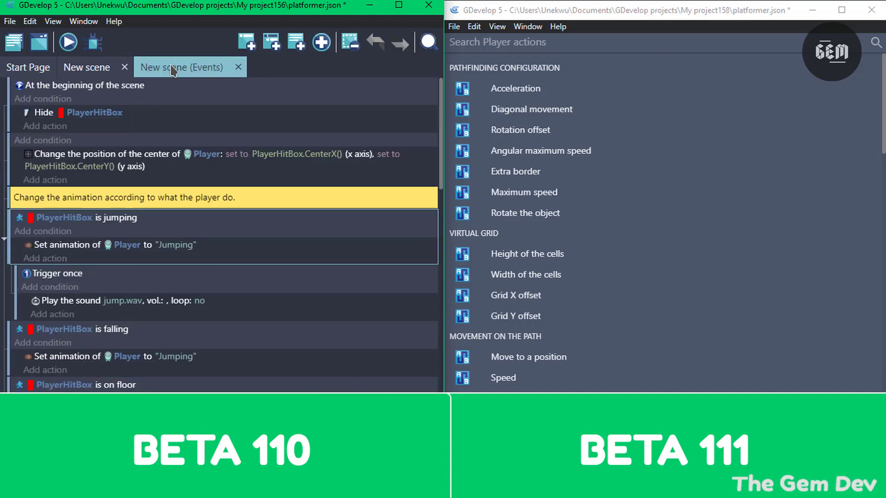
{"action": "left_click", "coordinate": [45, 126]}
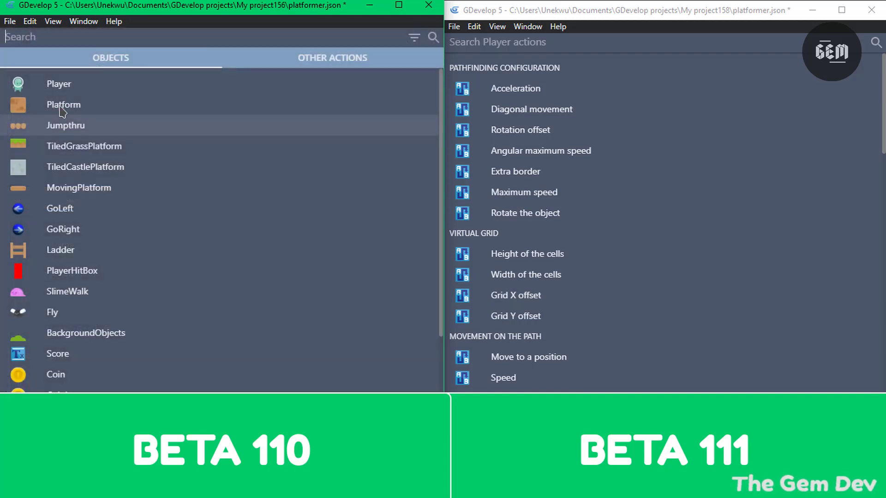
{"action": "left_click", "coordinate": [81, 84]}
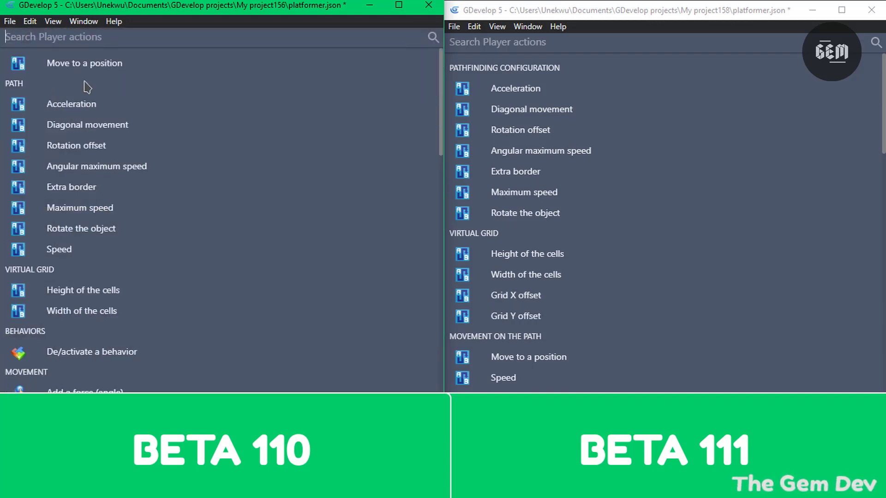
{"action": "left_click", "coordinate": [467, 43]}
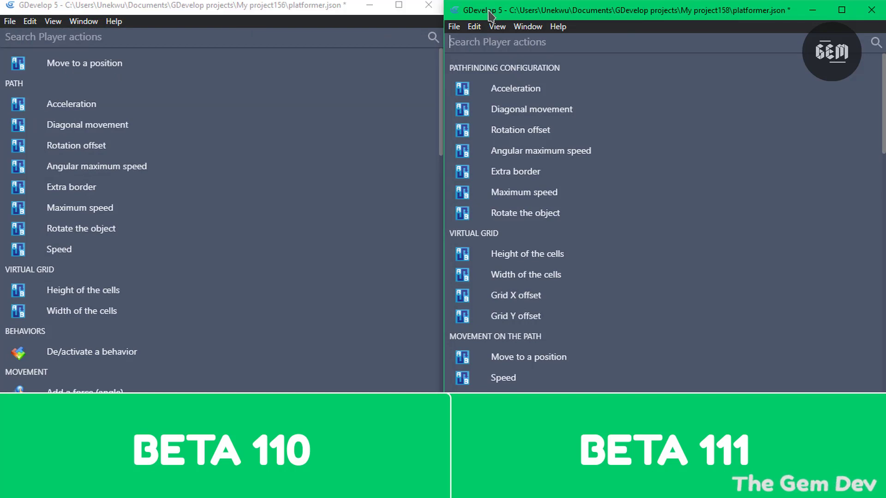
{"action": "left_click", "coordinate": [267, 8]}
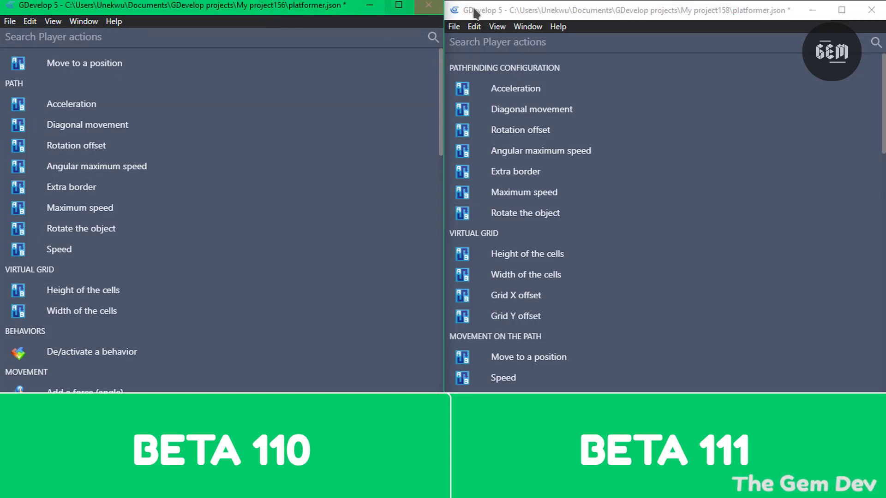
{"action": "left_click", "coordinate": [526, 15]}
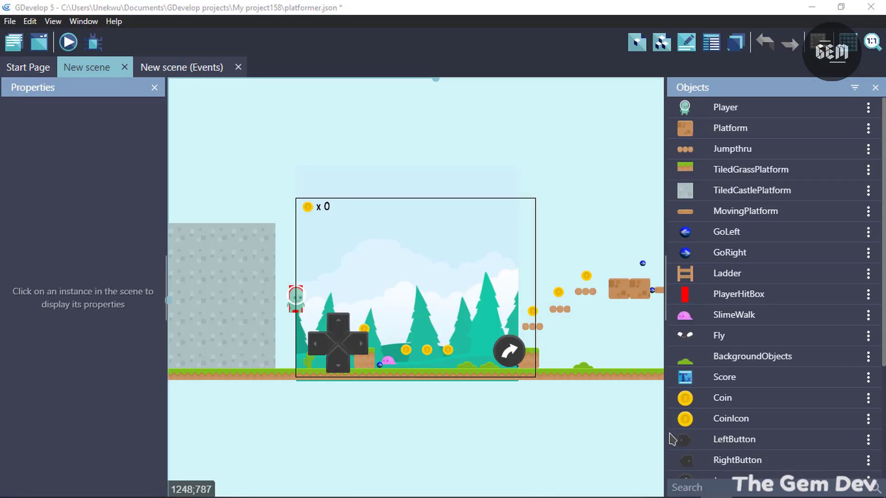
In My project158, search "movement angle" for a condition on the Player-centering event and view Movement angle offset with the Player as object
{"action": "left_click", "coordinate": [187, 67]}
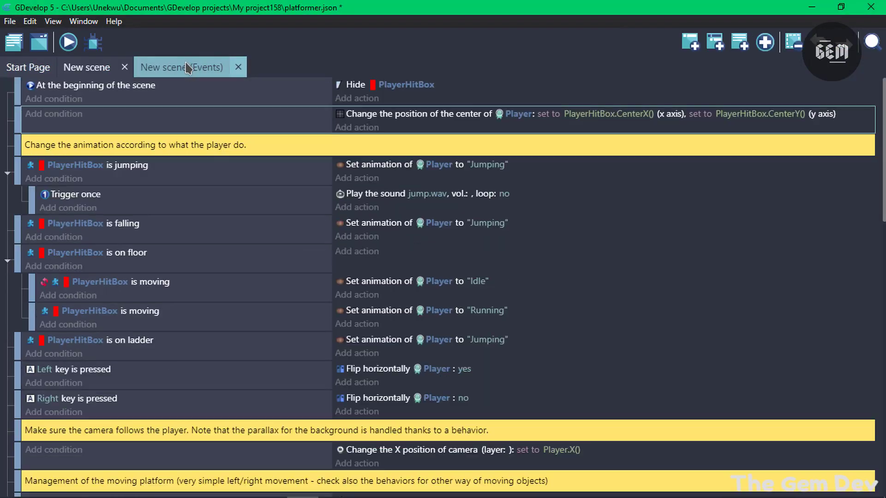
{"action": "left_click", "coordinate": [54, 114]}
{"action": "type", "text": "movement angle"}
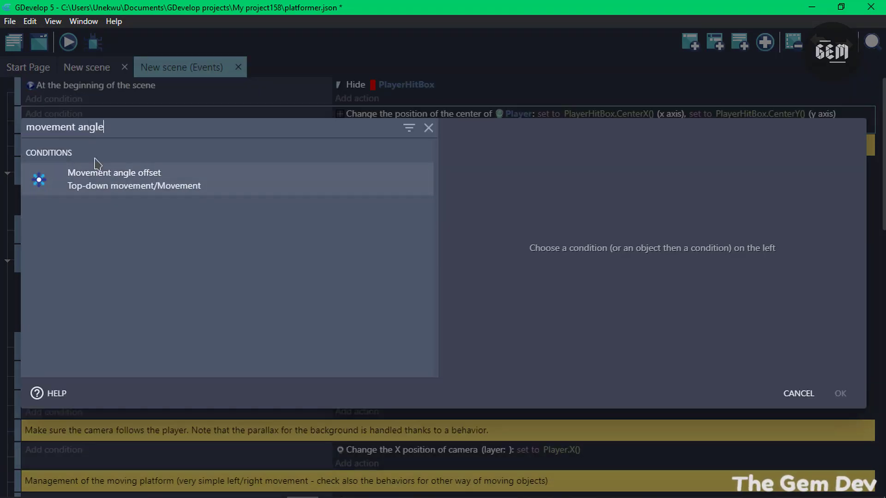
{"action": "left_click", "coordinate": [143, 181]}
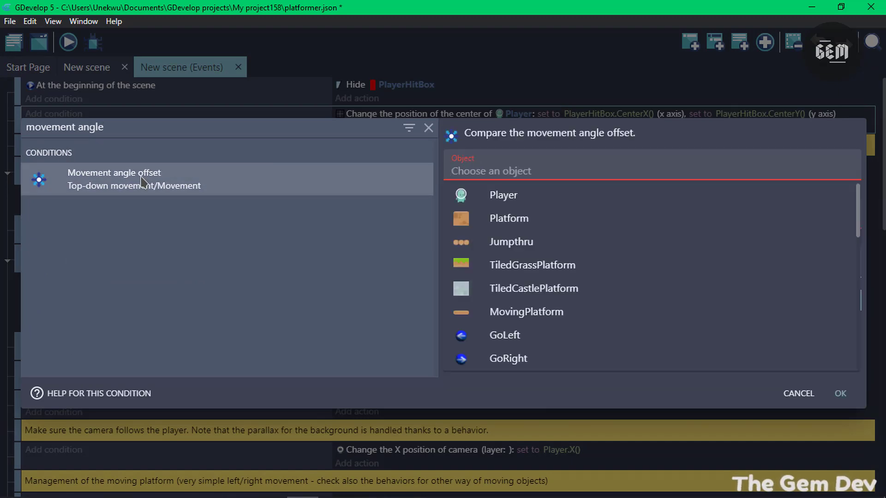
{"action": "left_click", "coordinate": [549, 194]}
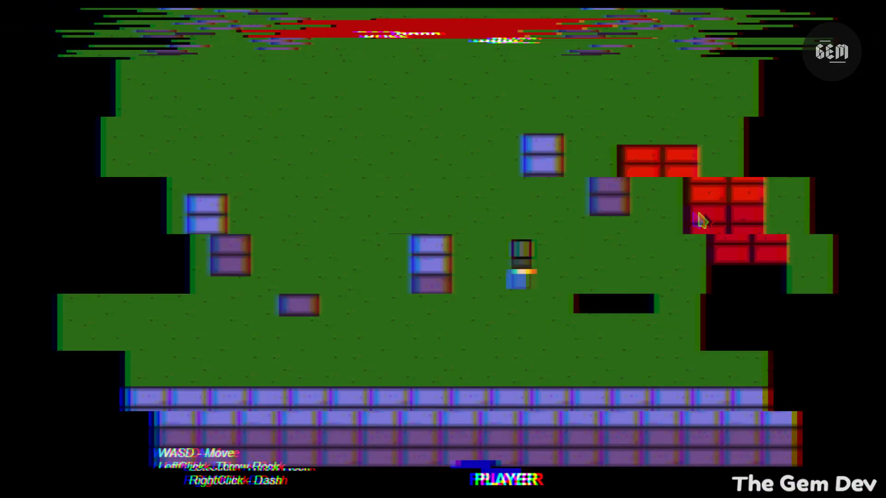
{"action": "key", "text": "s"}
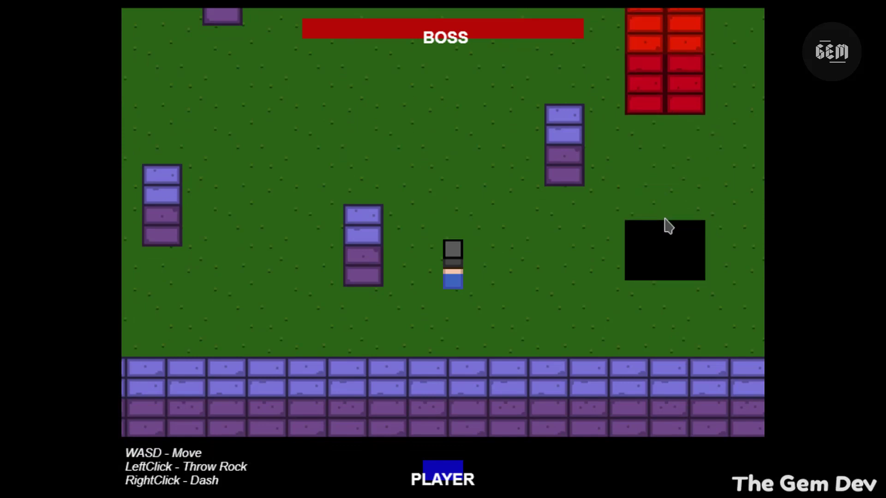
{"action": "key", "text": "w"}
{"action": "key", "text": "d"}
{"action": "key", "text": "s"}
{"action": "key", "text": "a"}
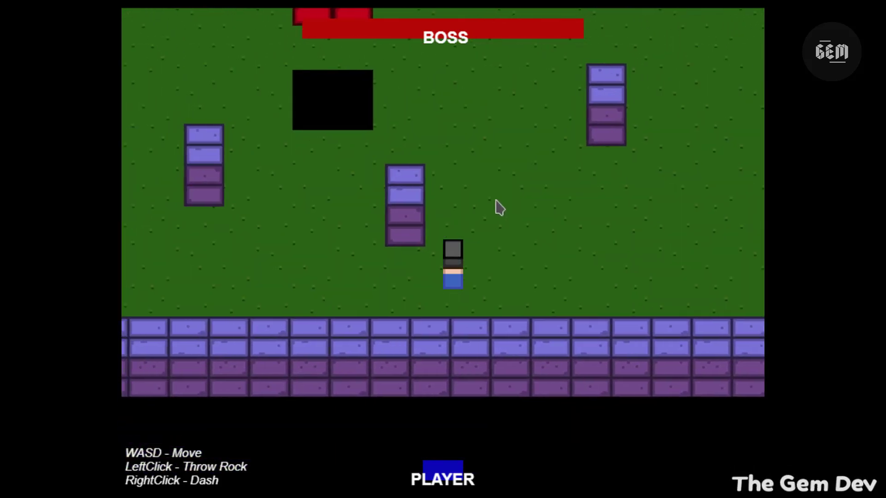
{"action": "key", "text": "d"}
{"action": "key", "text": "a"}
{"action": "key", "text": "d"}
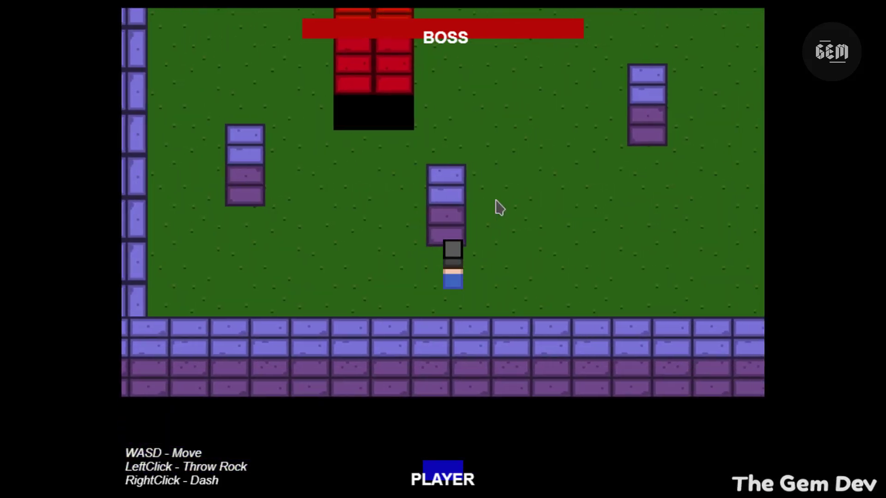
{"action": "key", "text": "a"}
{"action": "key", "text": "w"}
{"action": "key", "text": "a"}
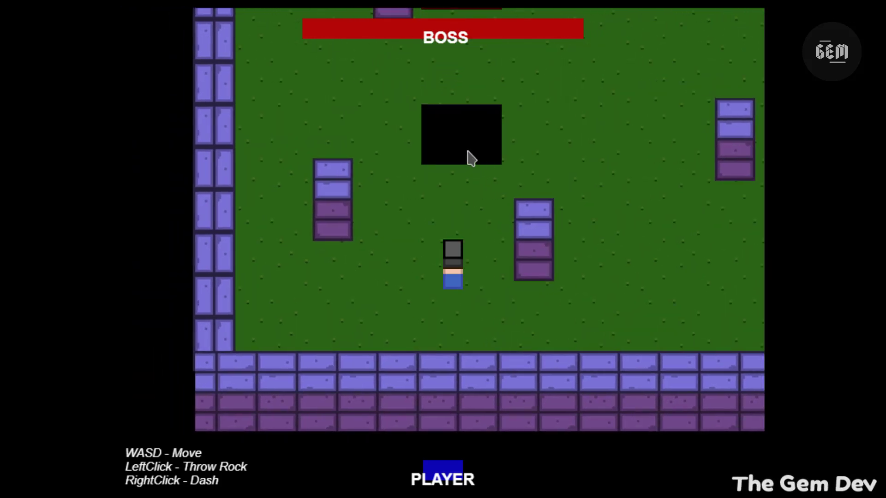
{"action": "key", "text": "d"}
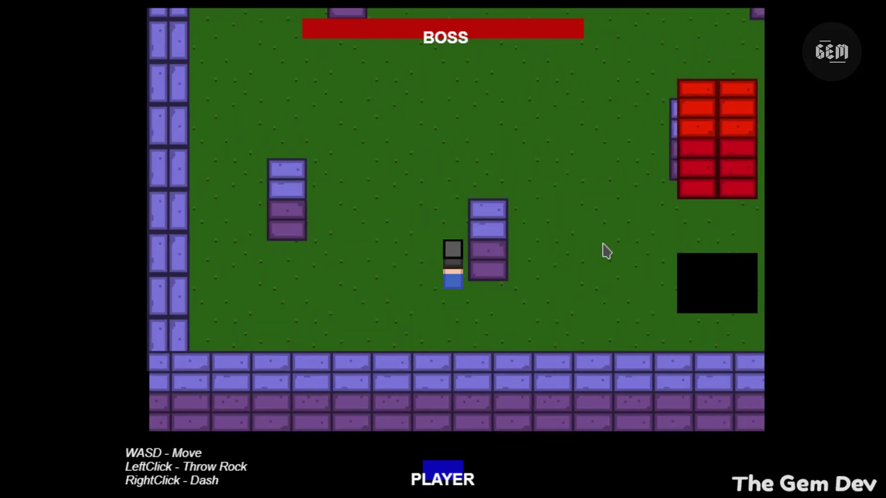
{"action": "key", "text": "w"}
{"action": "key", "text": "s"}
{"action": "key", "text": "w"}
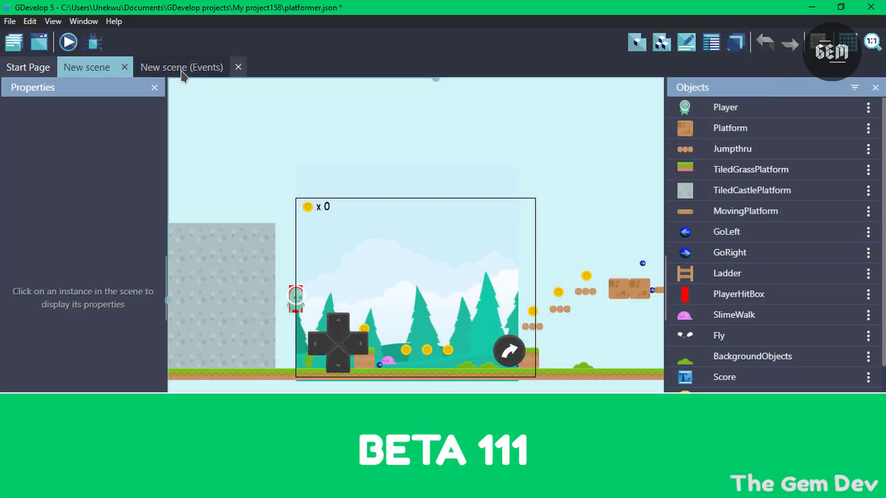
In My project158's events, search "virt" for a new condition on the "PlayerHitBox is jumping" event
{"action": "left_click", "coordinate": [183, 67]}
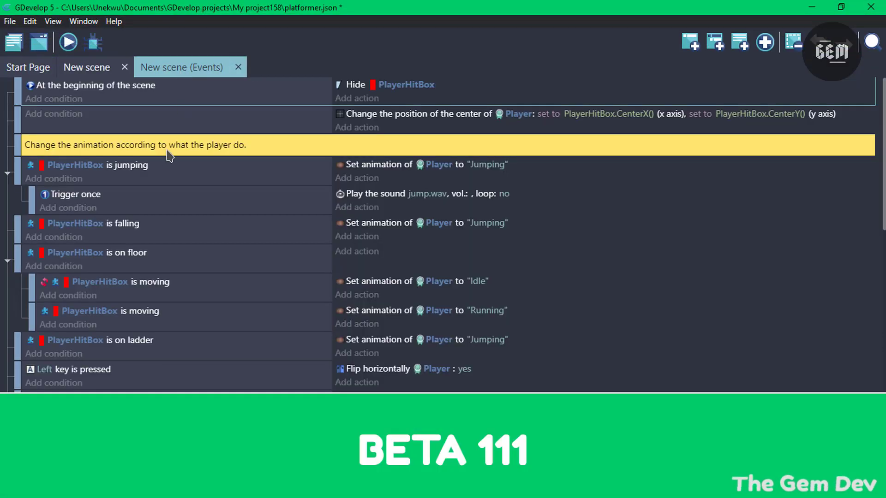
{"action": "left_click", "coordinate": [55, 179]}
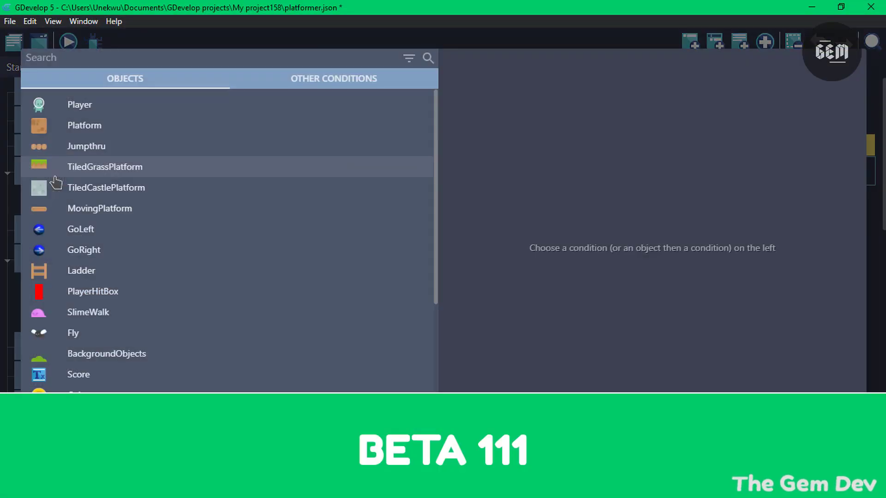
{"action": "type", "text": "virt"}
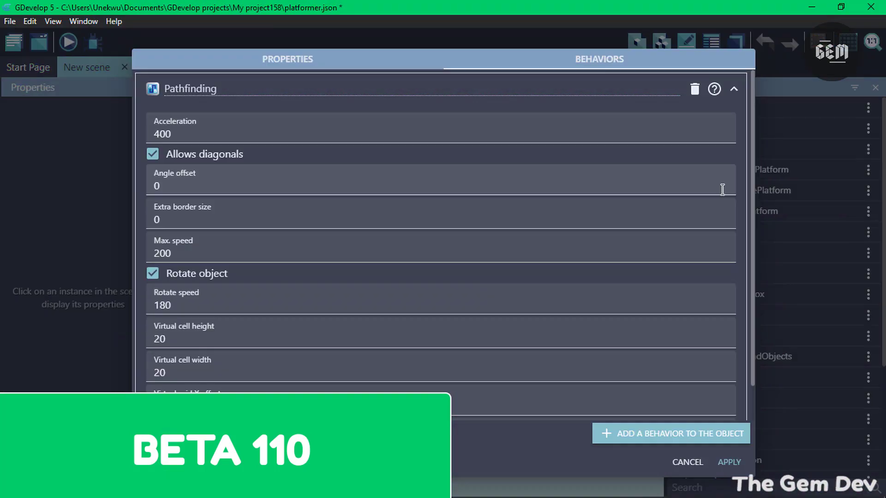
Examine the Virtual grid X offset and Virtual grid Y offset properties of the Player's Pathfinding behavior in My project158
{"action": "scroll", "coordinate": [755, 196], "scroll_direction": "down", "scroll_amount": 1}
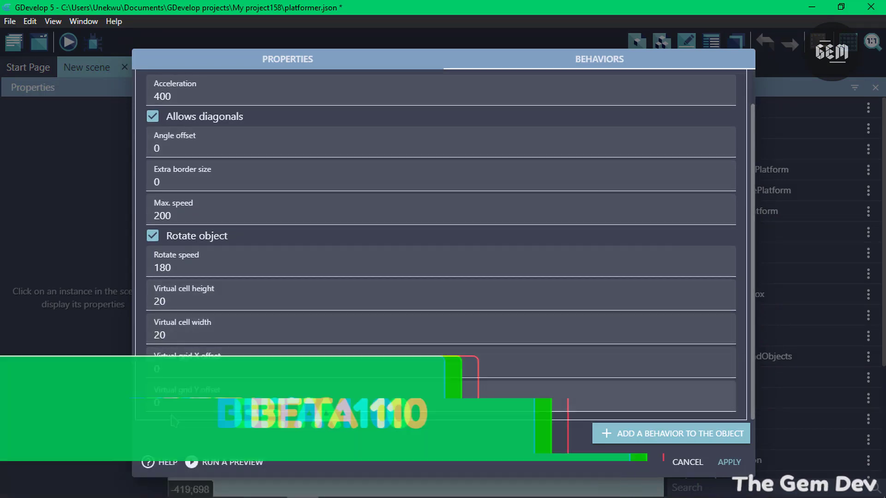
{"action": "left_click", "coordinate": [180, 369]}
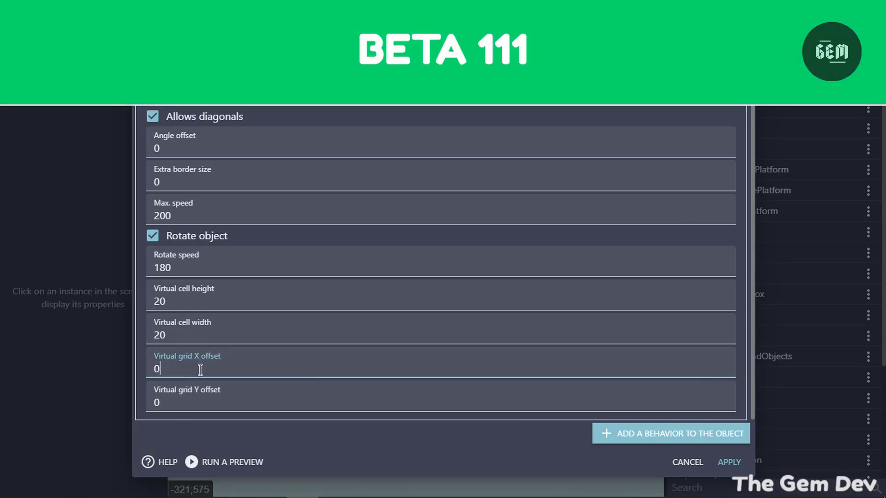
{"action": "left_click", "coordinate": [205, 397]}
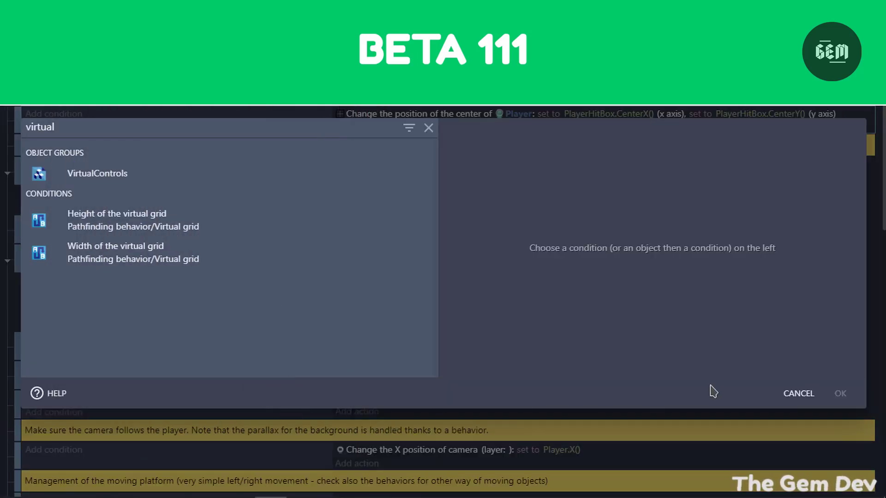
Cancel the "virtual" condition search and view the Player's Pathfinding behavior properties in My project156
{"action": "left_click", "coordinate": [795, 393]}
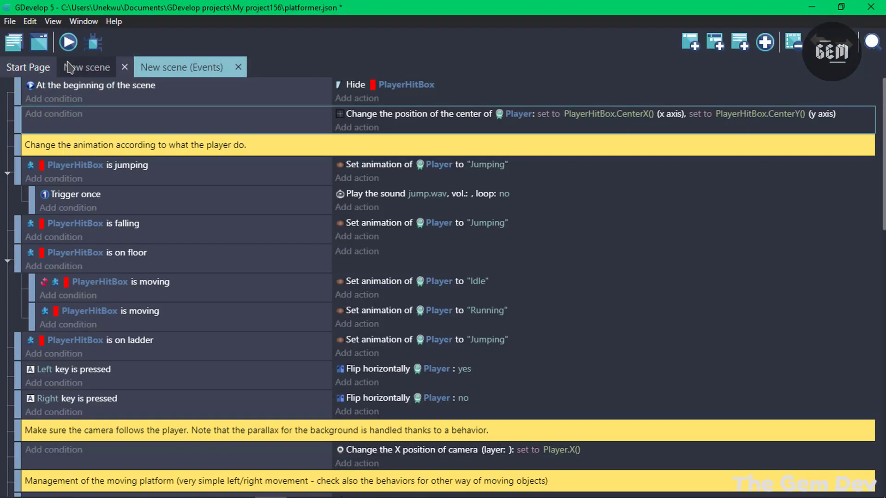
{"action": "left_click", "coordinate": [81, 69]}
{"action": "double_click", "coordinate": [737, 109]}
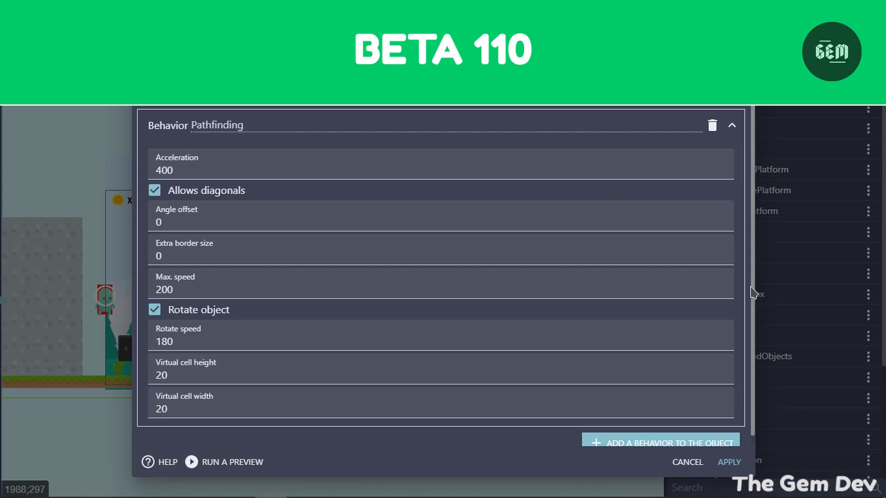
{"action": "scroll", "coordinate": [462, 350], "scroll_direction": "down", "scroll_amount": 1}
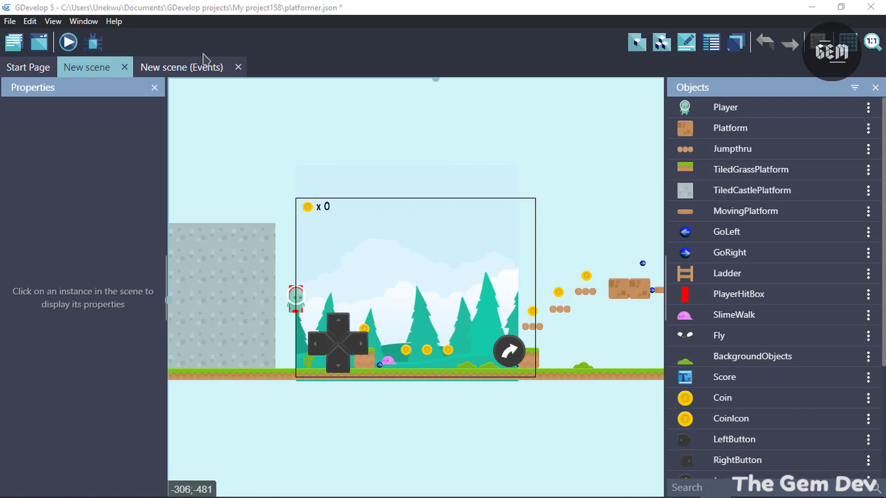
In My project158's events, change the Player animation set by the "PlayerHitBox is falling" event to "Running"
{"action": "left_click", "coordinate": [194, 68]}
{"action": "left_click", "coordinate": [194, 68]}
{"action": "left_click", "coordinate": [307, 196]}
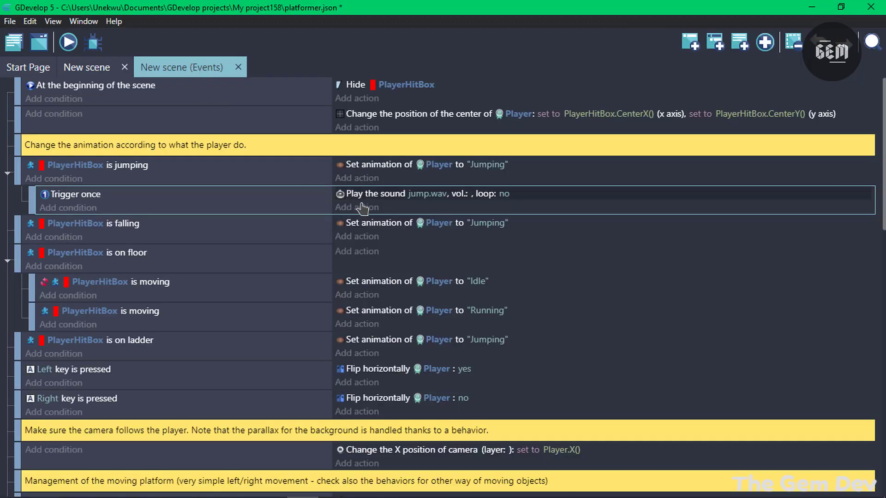
{"action": "double_click", "coordinate": [370, 229]}
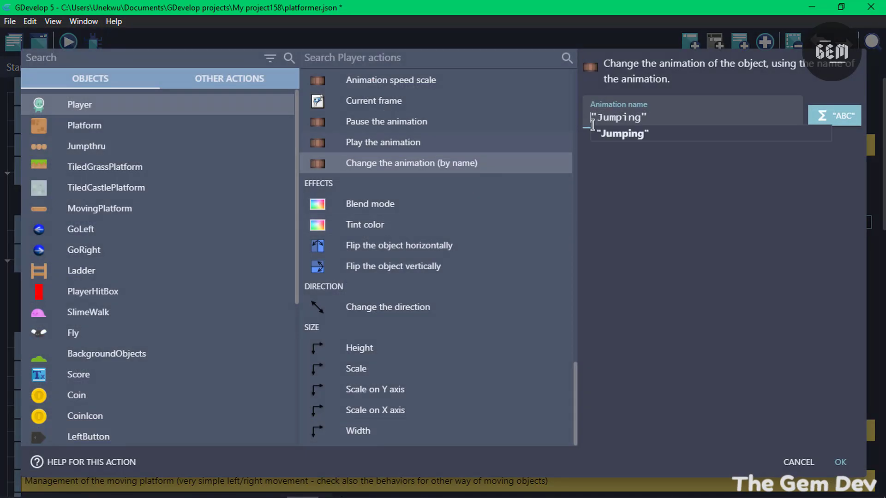
{"action": "triple_click", "coordinate": [673, 120]}
{"action": "key", "text": "BackSpace"}
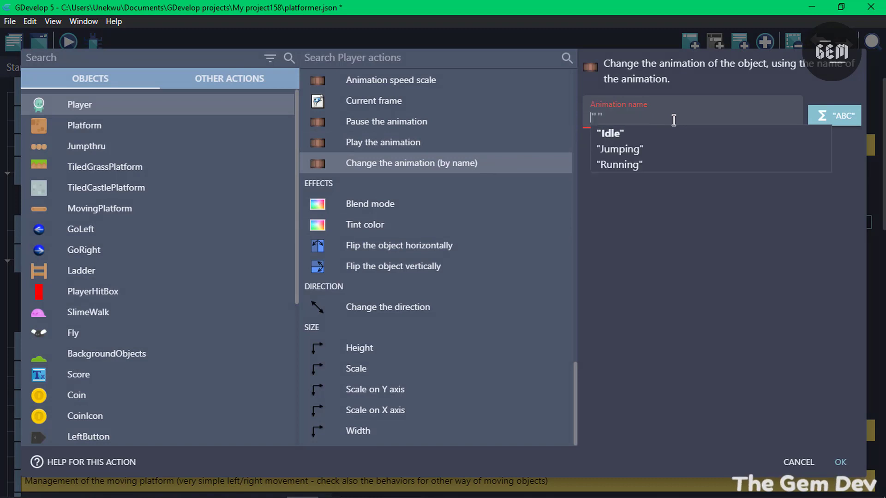
{"action": "left_click", "coordinate": [618, 149]}
{"action": "double_click", "coordinate": [623, 119]}
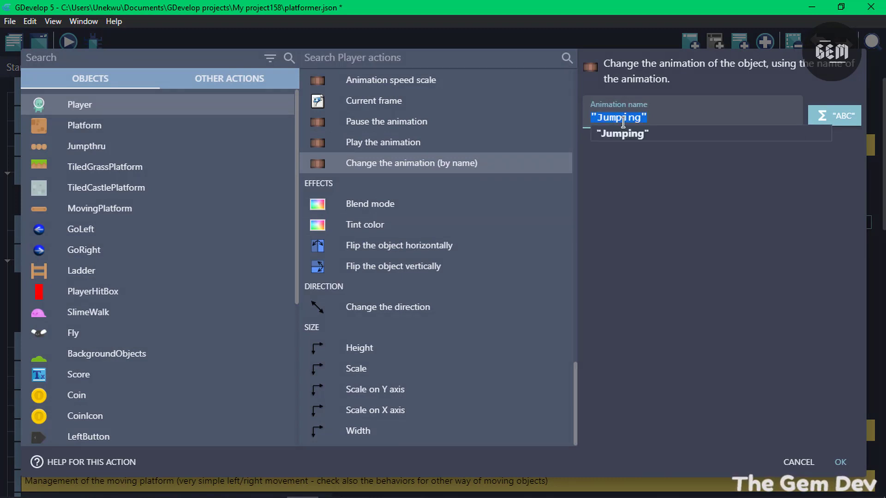
{"action": "key", "text": "BackSpace"}
{"action": "left_click", "coordinate": [630, 167]}
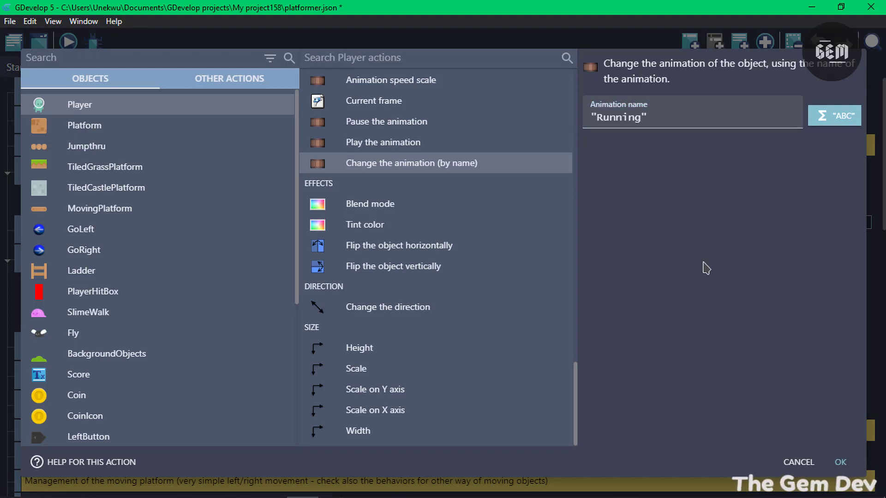
{"action": "left_click", "coordinate": [837, 463]}
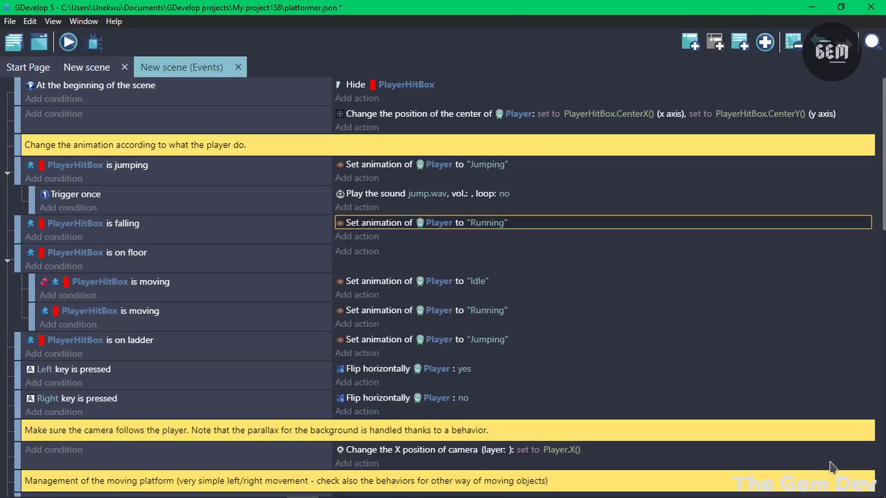
Add a point named "My Point" to the Player object's sprite points and apply the object changes
{"action": "left_click", "coordinate": [82, 67]}
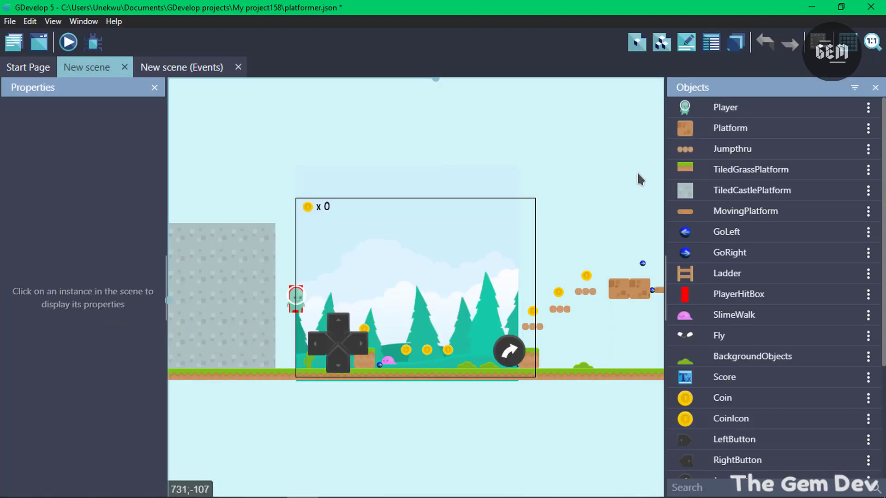
{"action": "double_click", "coordinate": [729, 108]}
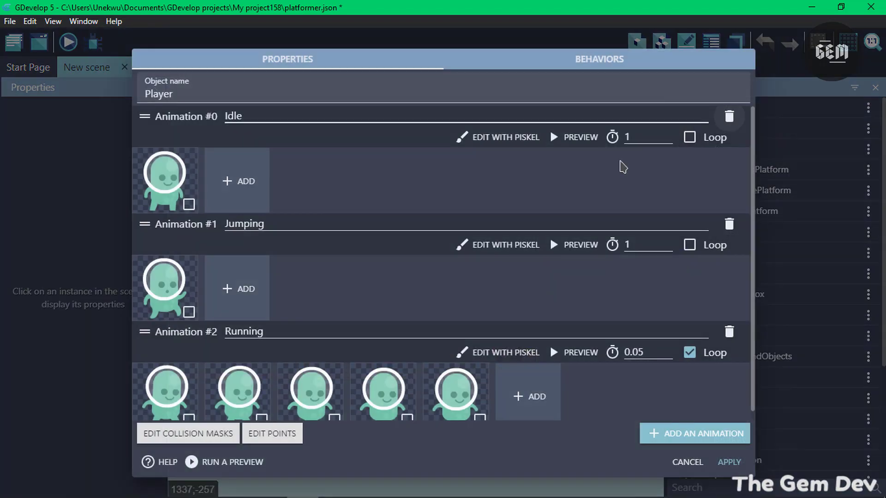
{"action": "left_click", "coordinate": [268, 435]}
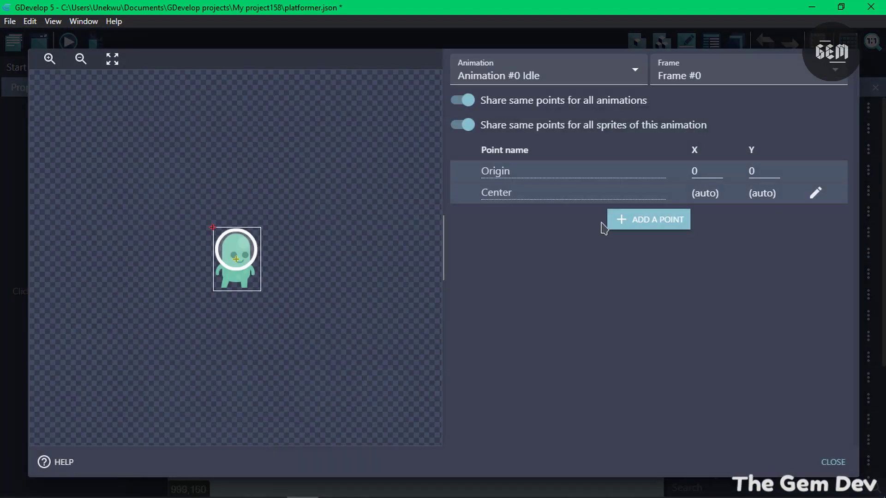
{"action": "left_click", "coordinate": [618, 220]}
{"action": "double_click", "coordinate": [544, 220]}
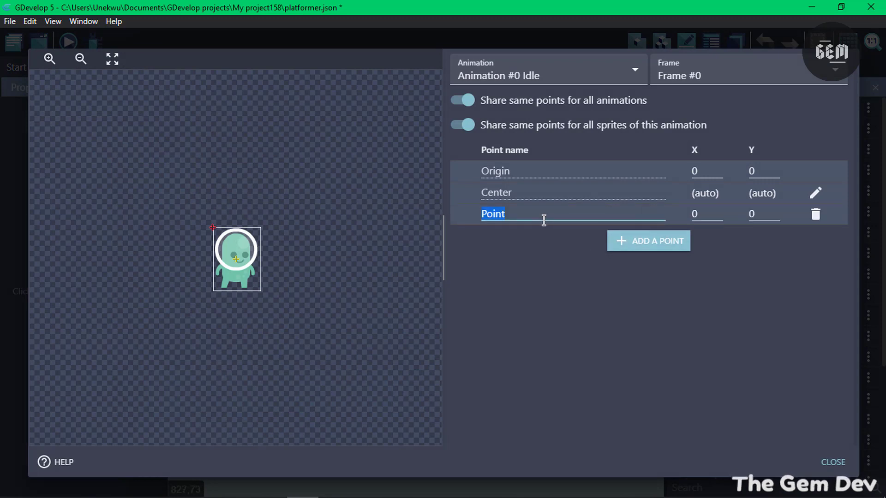
{"action": "type", "text": "m"}
{"action": "left_click", "coordinate": [836, 463]}
{"action": "left_click", "coordinate": [729, 462]}
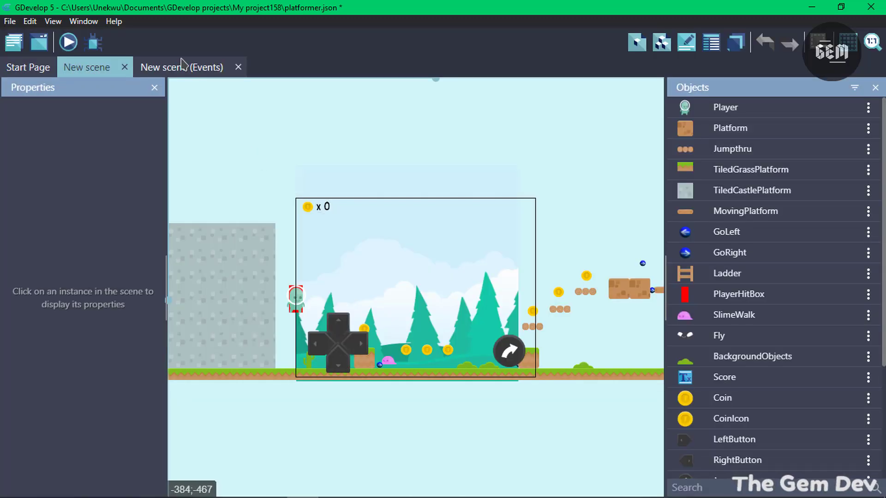
In the event that centers Player on PlayerHitBox, start a Checkpoint Position action with the X operator "= (set to)"
{"action": "left_click", "coordinate": [227, 61]}
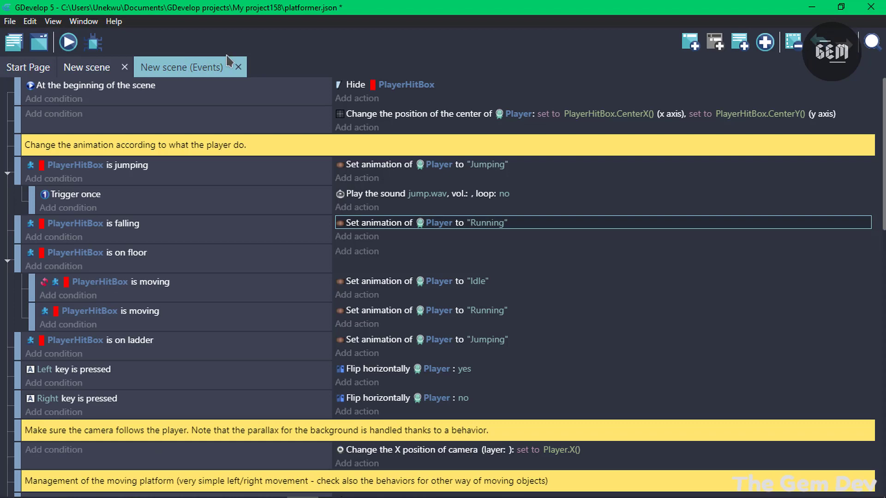
{"action": "left_click", "coordinate": [365, 130]}
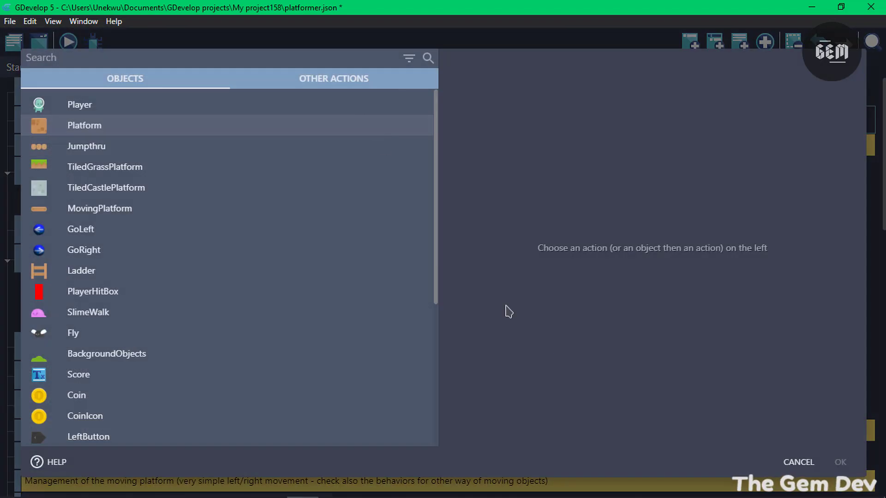
{"action": "type", "text": "po"}
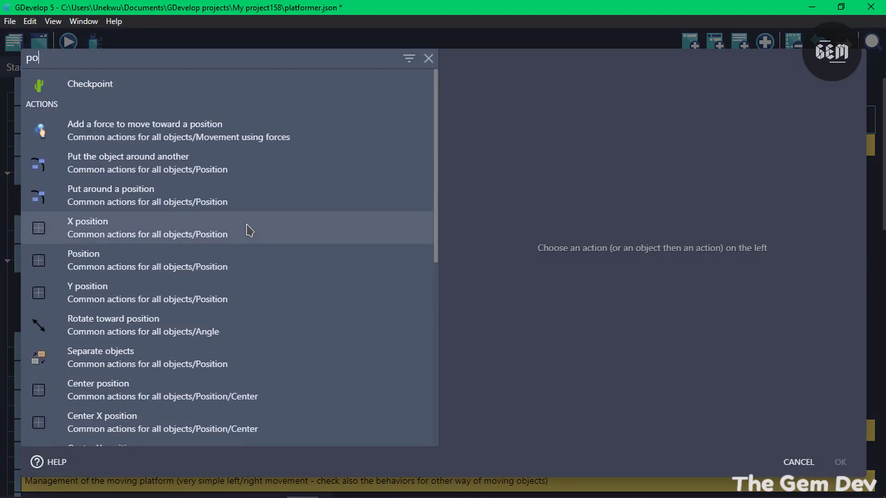
{"action": "left_click", "coordinate": [118, 90]}
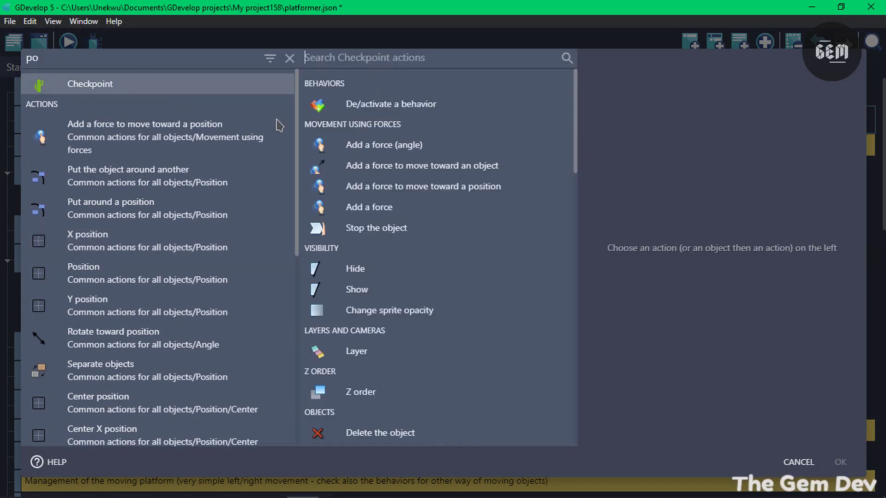
{"action": "type", "text": "pos"}
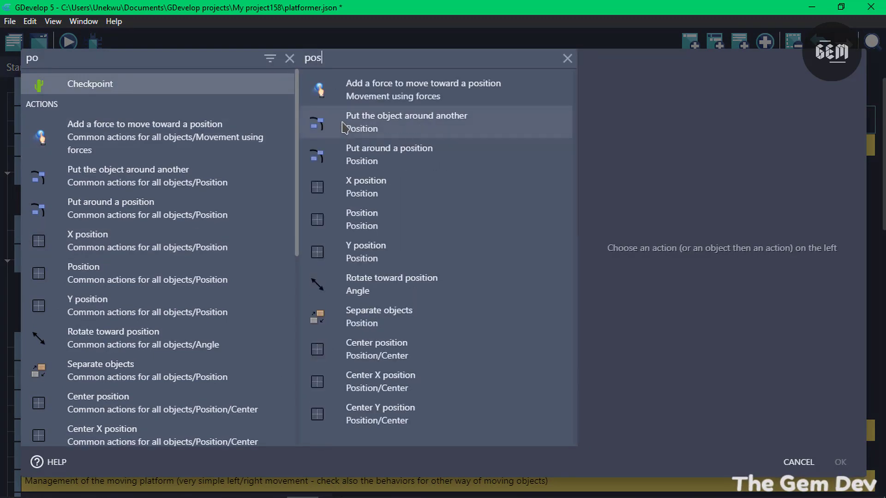
{"action": "left_click", "coordinate": [373, 215]}
{"action": "left_click", "coordinate": [599, 100]}
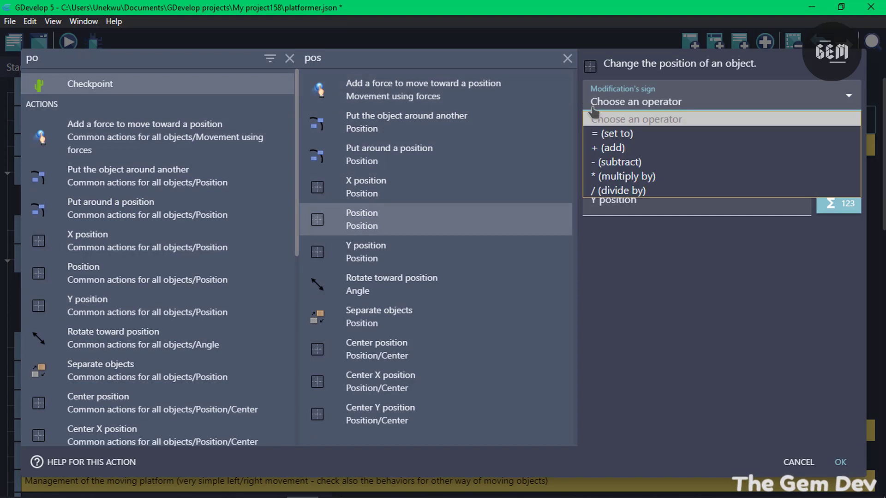
{"action": "left_click", "coordinate": [606, 134]}
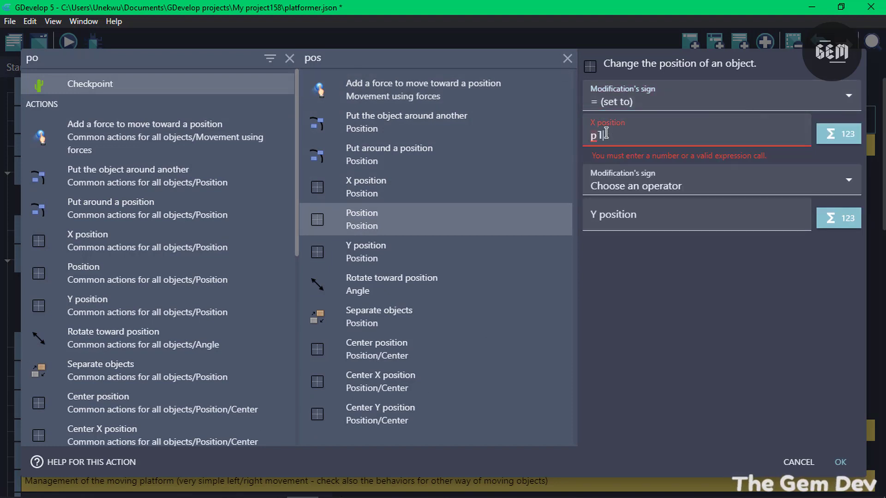
Enter Player.PointX("My Point") as the Checkpoint action's X position, choosing the point name from the suggestions
{"action": "type", "text": "player"}
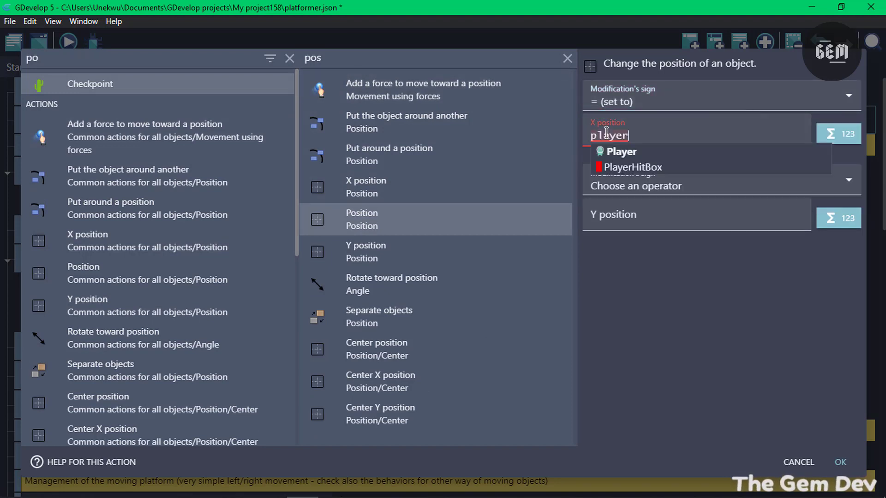
{"action": "key", "text": "Return"}
{"action": "type", "text": ".."}
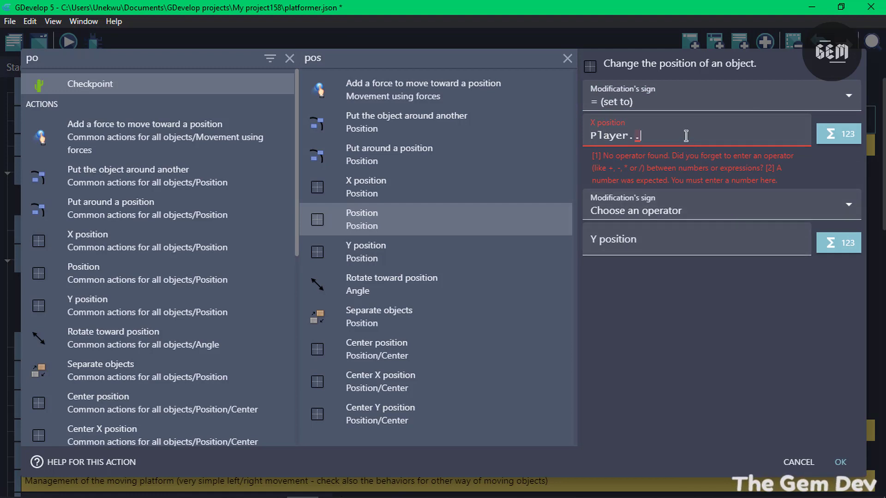
{"action": "key", "text": "BackSpace"}
{"action": "type", "text": "po"}
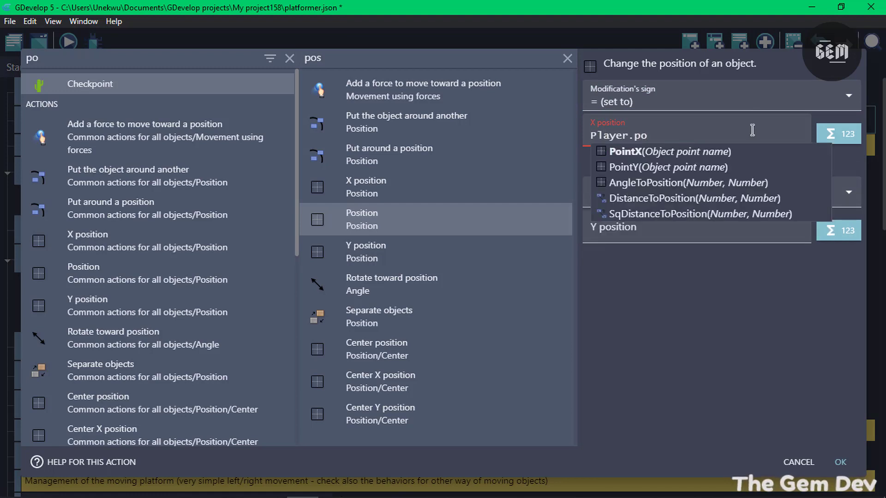
{"action": "key", "text": "Return"}
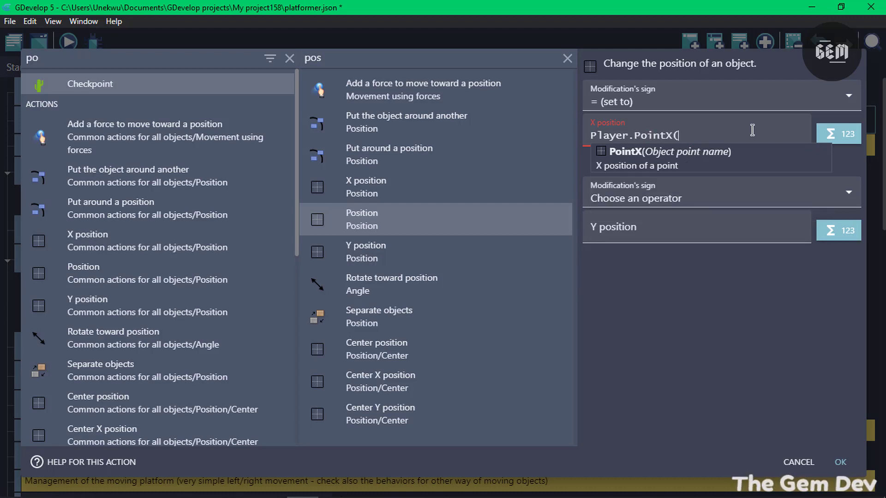
{"action": "type", "text": "\"\""}
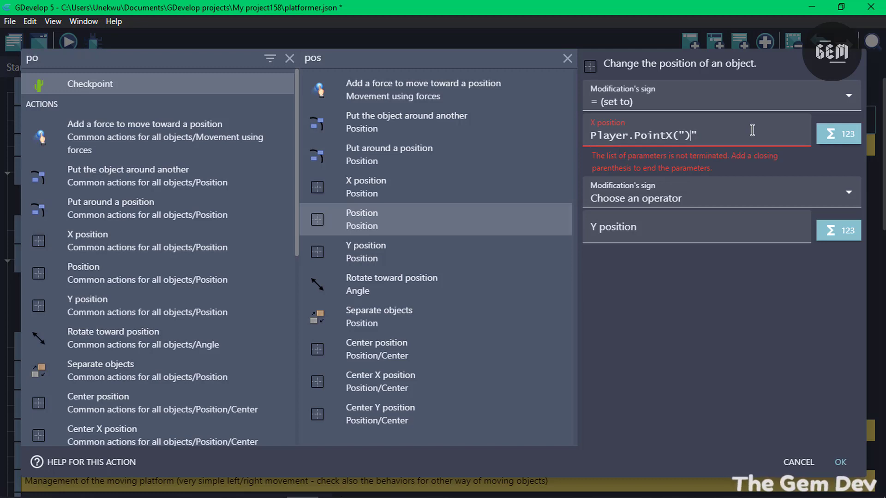
{"action": "key", "text": "BackSpace"}
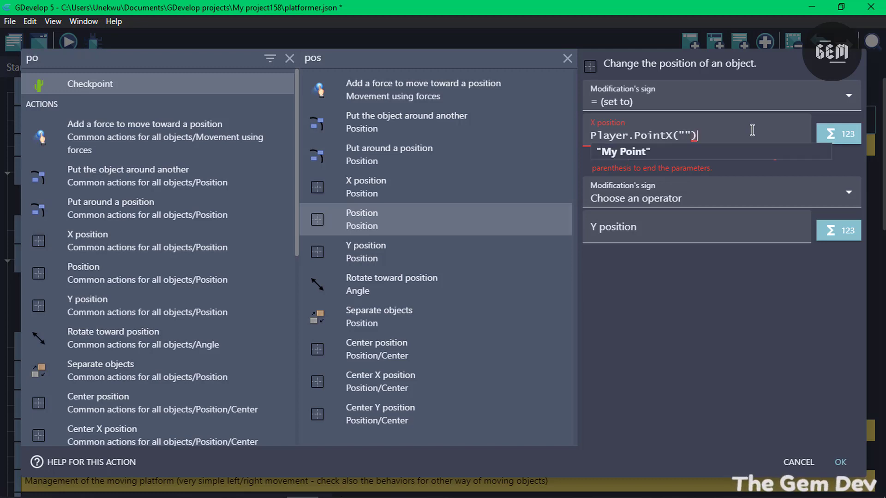
{"action": "key", "text": "Left"}
{"action": "key", "text": "Left"}
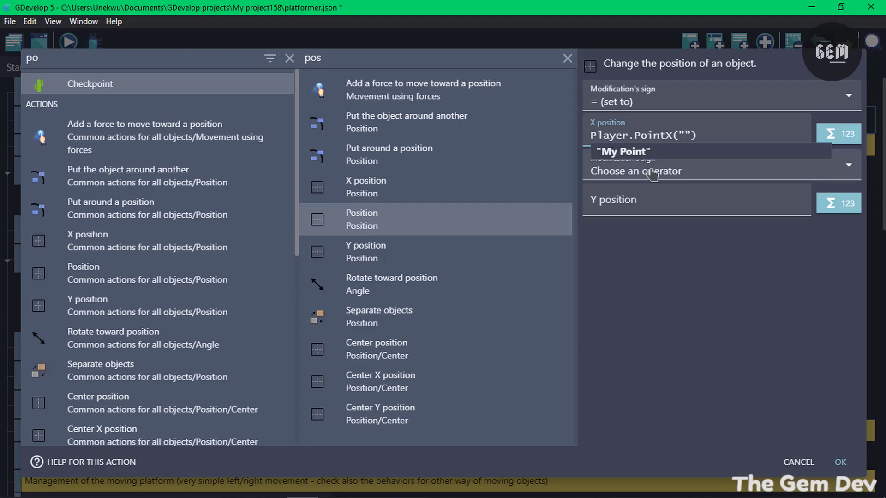
{"action": "left_click", "coordinate": [641, 155]}
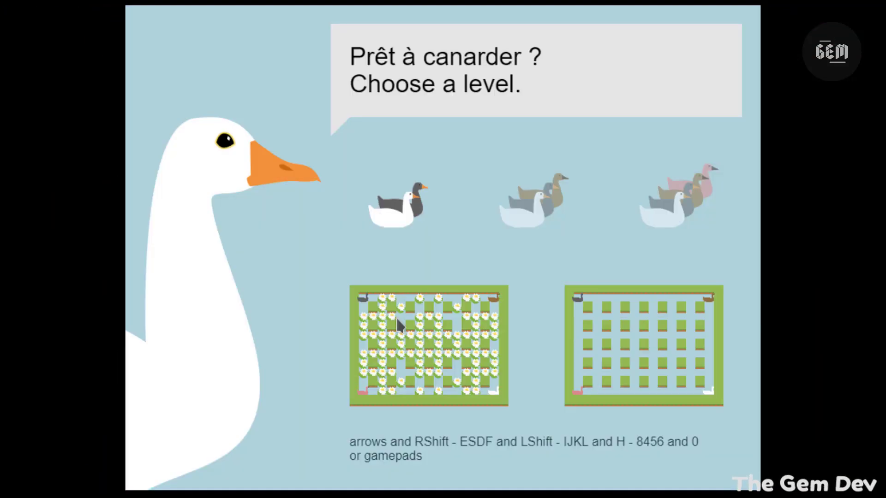
{"action": "left_click", "coordinate": [400, 325]}
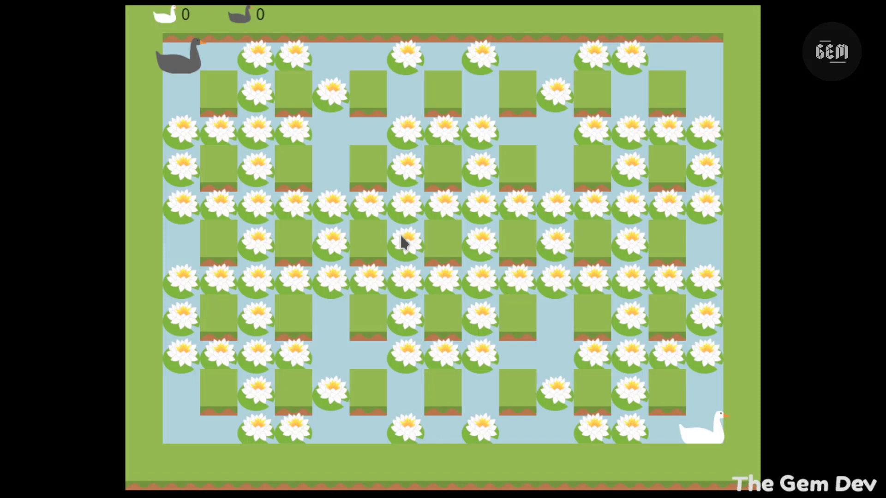
{"action": "key", "text": "d"}
{"action": "key", "text": "w"}
{"action": "key", "text": "d"}
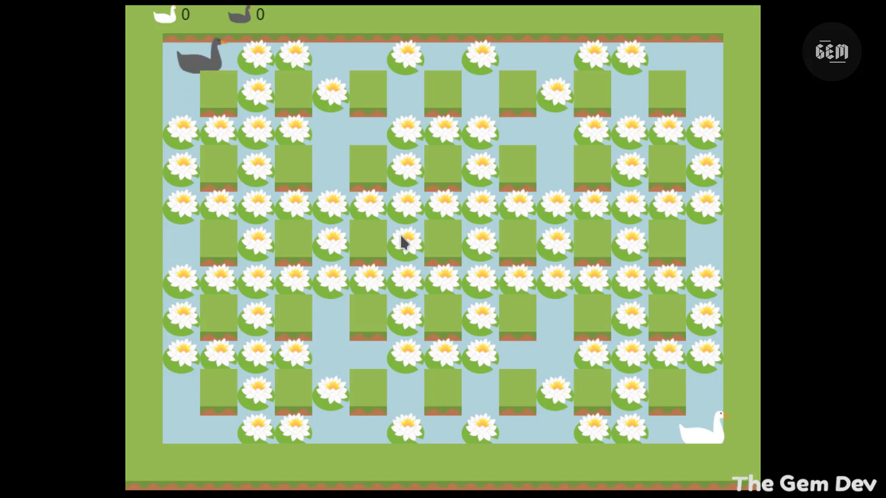
{"action": "key", "text": "a"}
{"action": "key", "text": "s"}
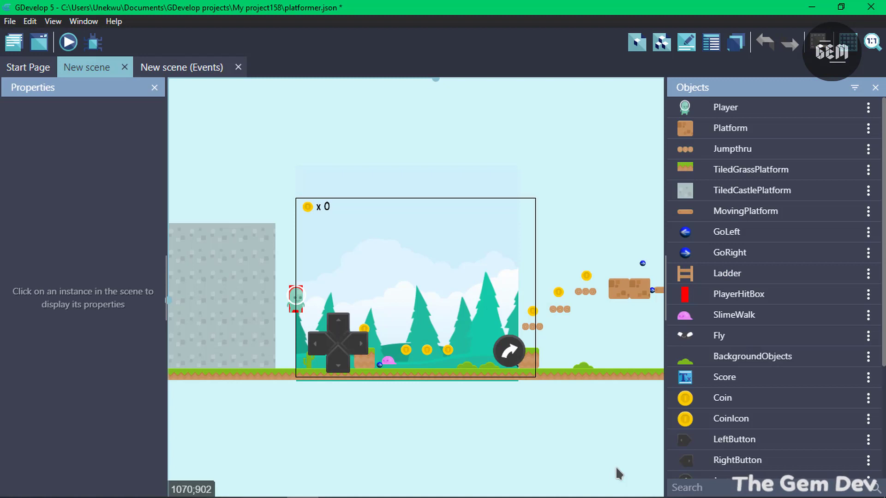
Add a "Value of a scene variable" action to the empty event above the animation comment, using the variable "My Var"
{"action": "left_click", "coordinate": [187, 66]}
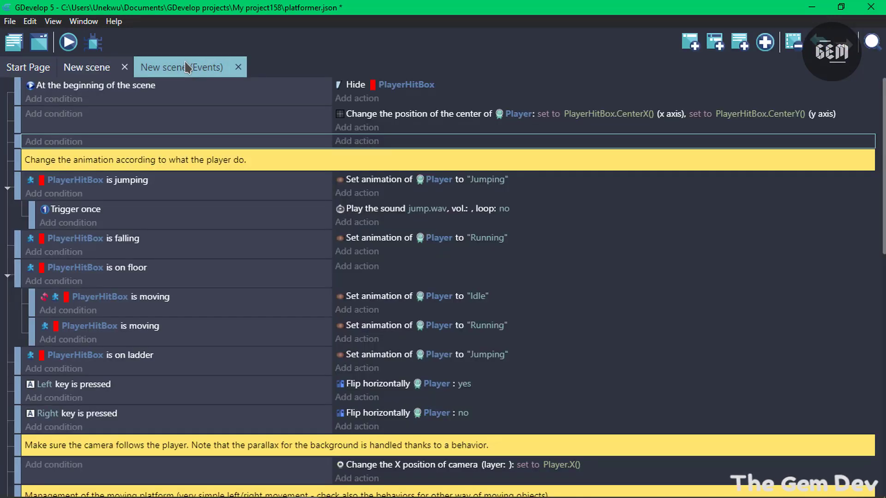
{"action": "left_click", "coordinate": [346, 141]}
{"action": "type", "text": "scene"}
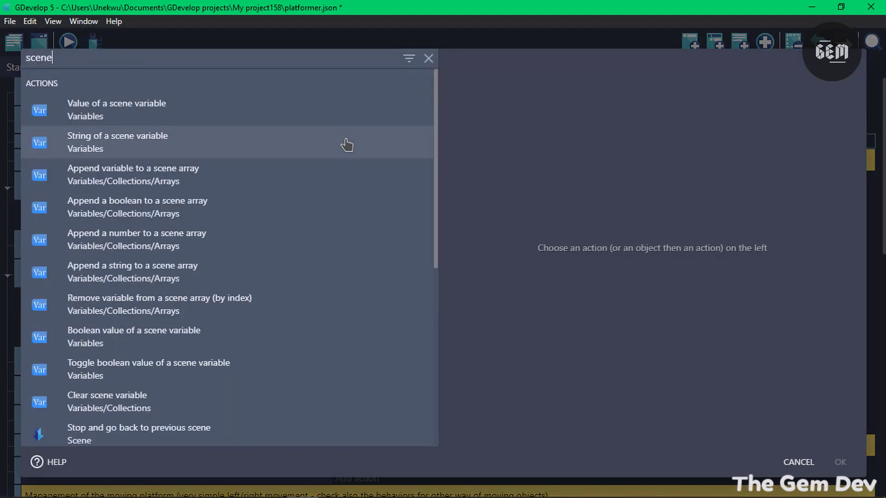
{"action": "left_click", "coordinate": [311, 120]}
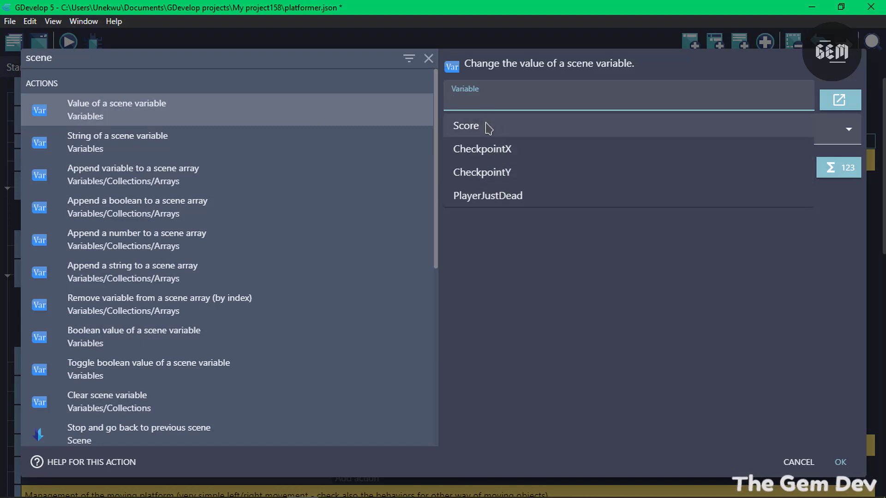
{"action": "type", "text": "My Var"}
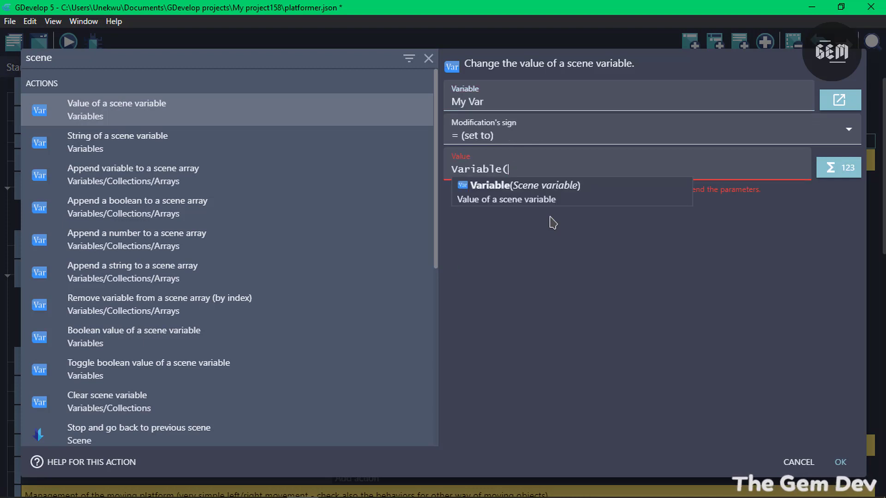
Set the My Var action's value to Variable(PlayerJustDead), choosing the variable from the suggestions, and confirm the action
{"action": "type", "text": "a"}
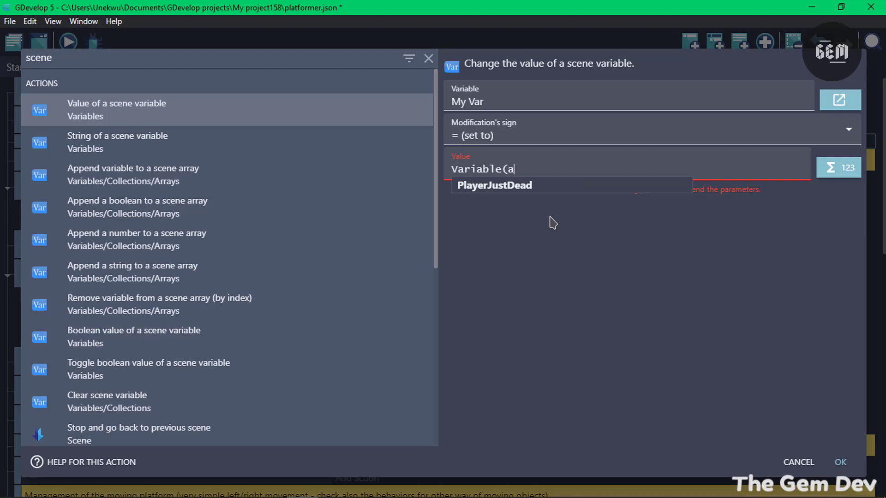
{"action": "key", "text": "Up"}
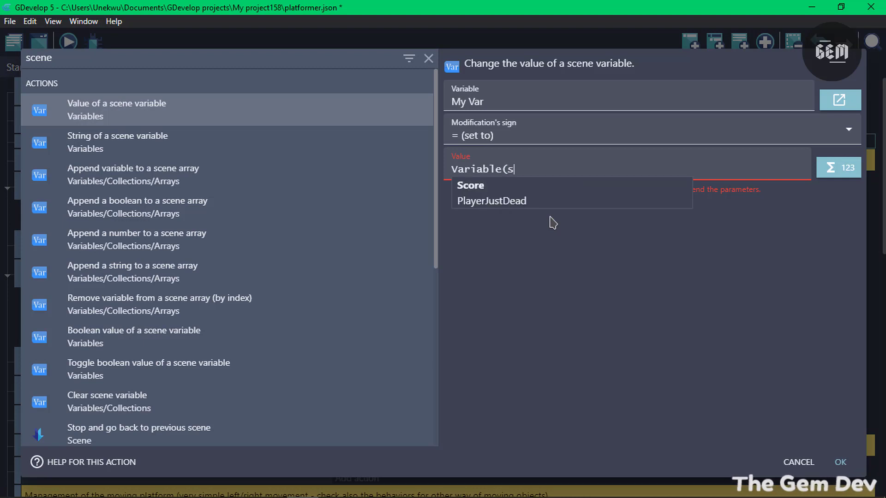
{"action": "key", "text": "Down"}
{"action": "key", "text": "Return"}
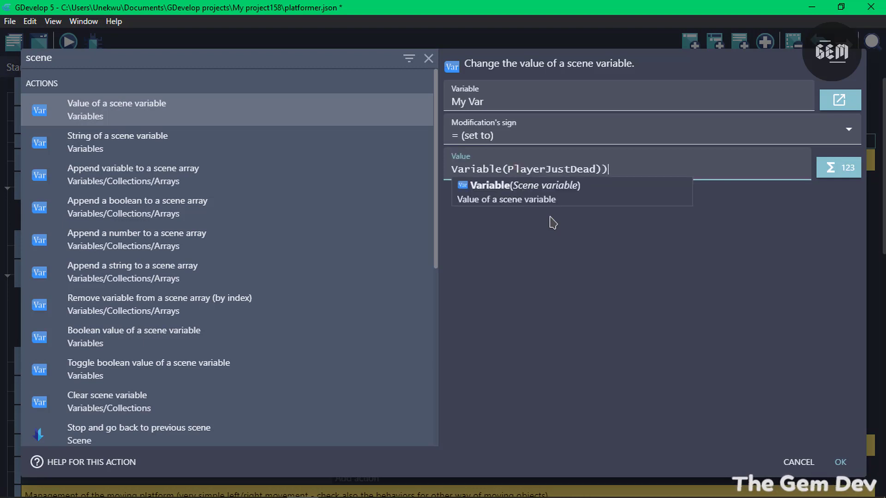
{"action": "left_click", "coordinate": [552, 222]}
{"action": "key", "text": "BackSpace"}
{"action": "left_click", "coordinate": [552, 223]}
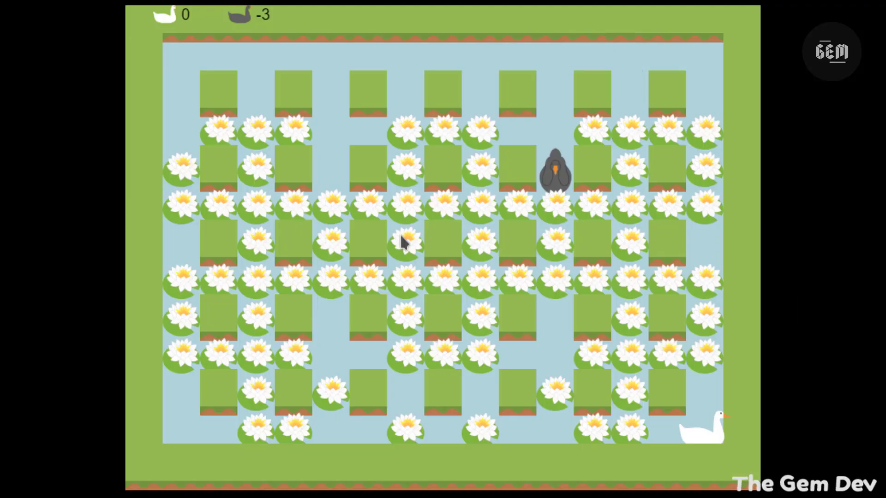
{"action": "key", "text": "space"}
{"action": "key", "text": "Up"}
{"action": "key", "text": "Left"}
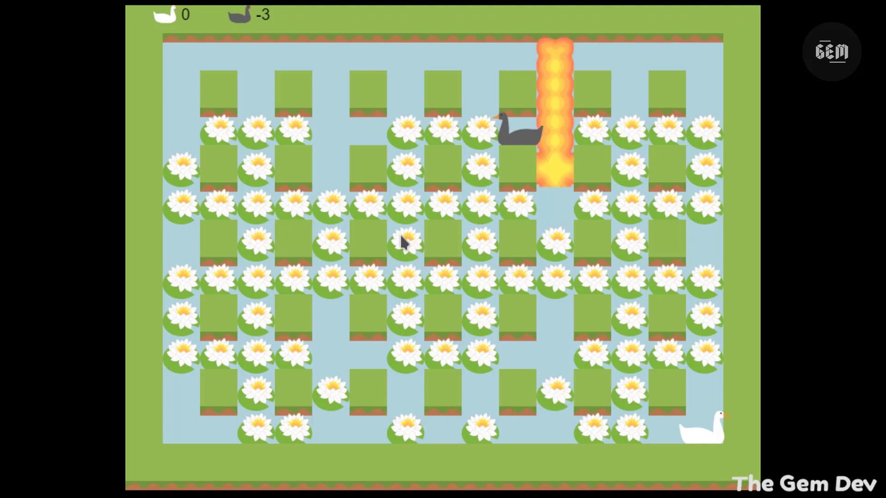
{"action": "key", "text": "space"}
{"action": "key", "text": "Right"}
{"action": "key", "text": "Up"}
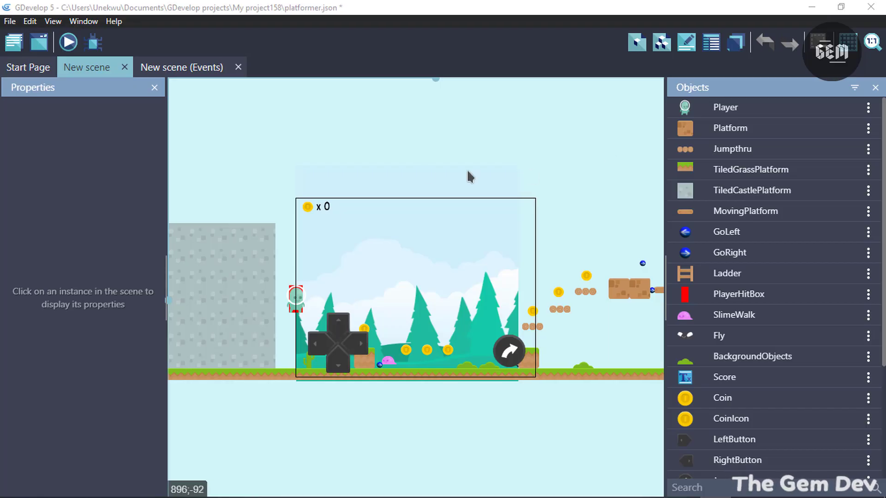
In the New scene events sheet, start another action in the My Var event and search the actions for "p2p"
{"action": "left_click", "coordinate": [205, 70]}
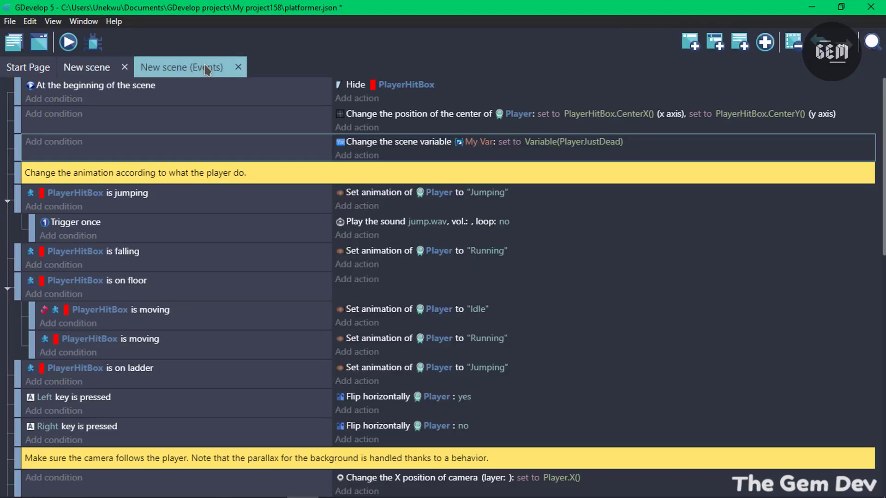
{"action": "left_click", "coordinate": [355, 155]}
{"action": "type", "text": "p"}
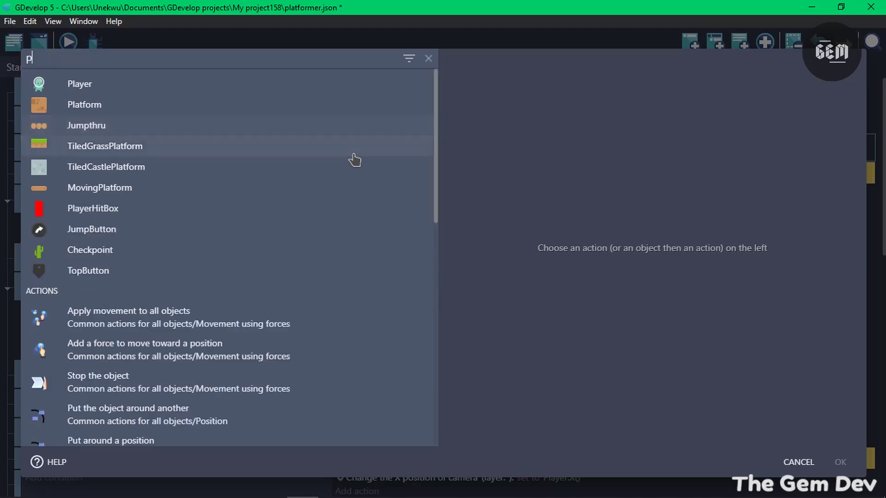
{"action": "type", "text": "2p"}
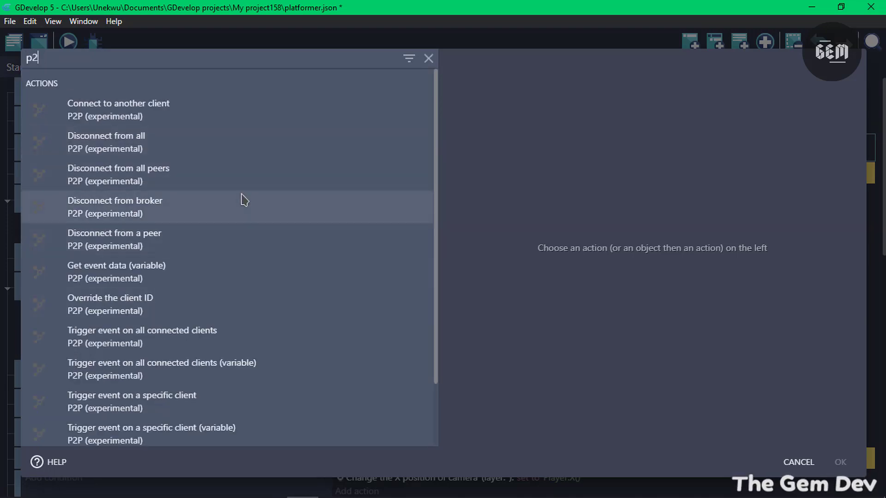
Replace the action search term with "dis" and extend it to look for the disconnect actions
{"action": "key", "text": "BackSpace"}
{"action": "key", "text": "BackSpace"}
{"action": "type", "text": "dis"}
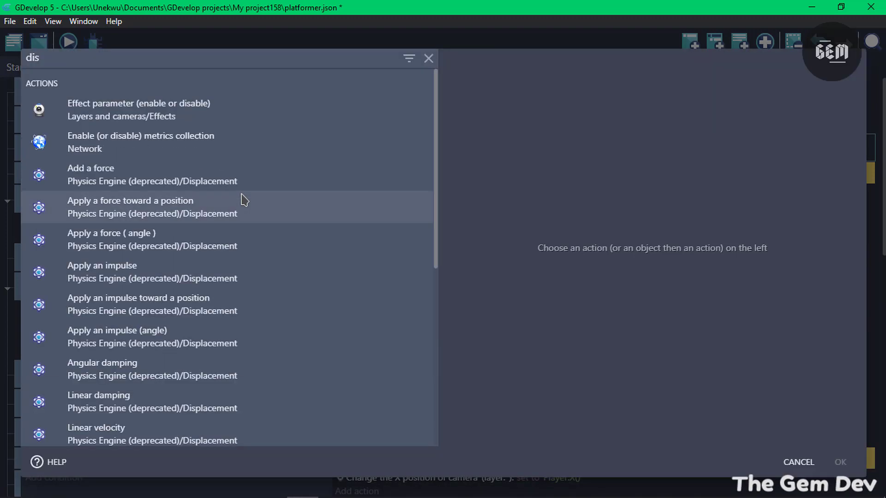
{"action": "type", "text": "com"}
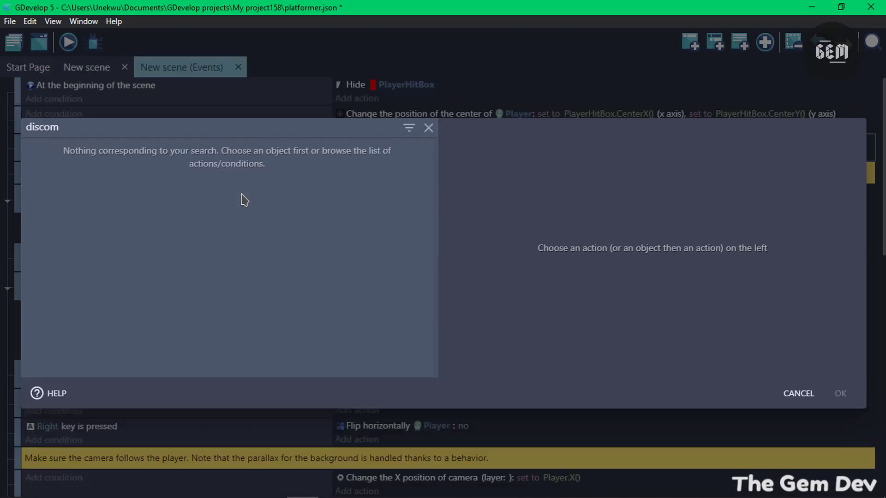
{"action": "key", "text": "BackSpace"}
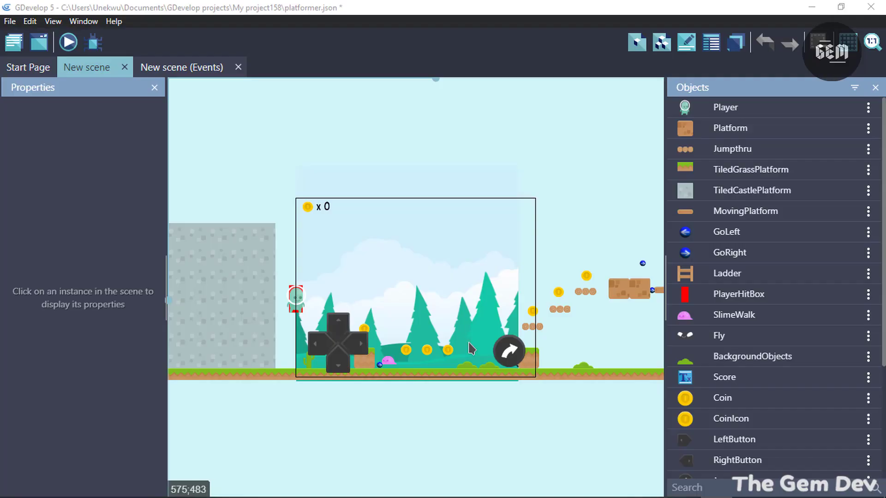
Start creating a new project and browse the list of example games down to the Platformer and Device orientation compass entries
{"action": "left_click", "coordinate": [9, 21]}
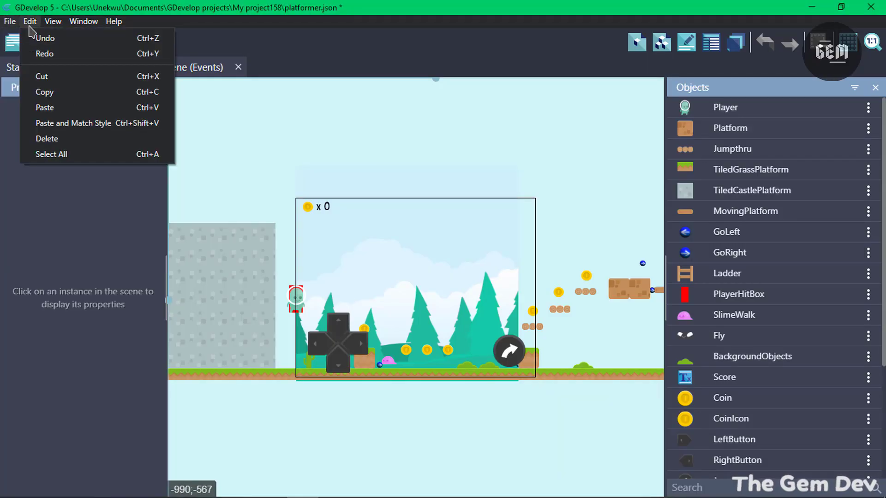
{"action": "left_click", "coordinate": [11, 39]}
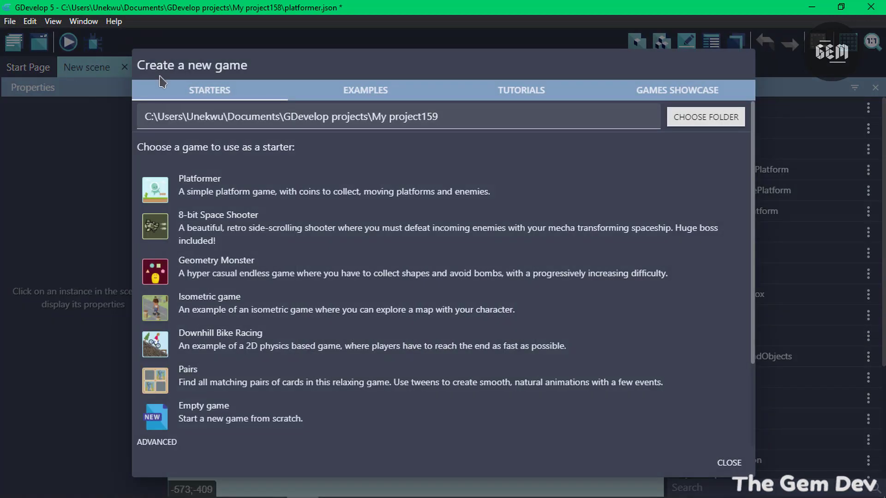
{"action": "left_click", "coordinate": [386, 91]}
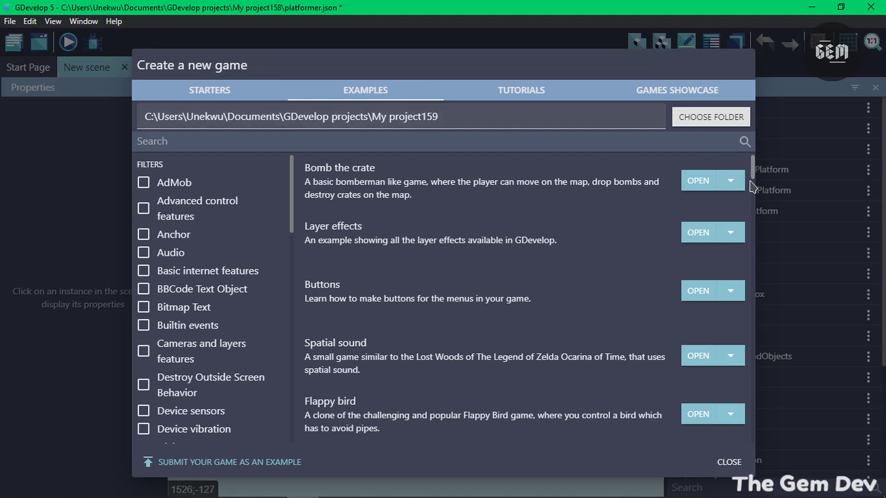
{"action": "left_click_drag", "start_coordinate": [754, 187], "coordinate": [751, 435]}
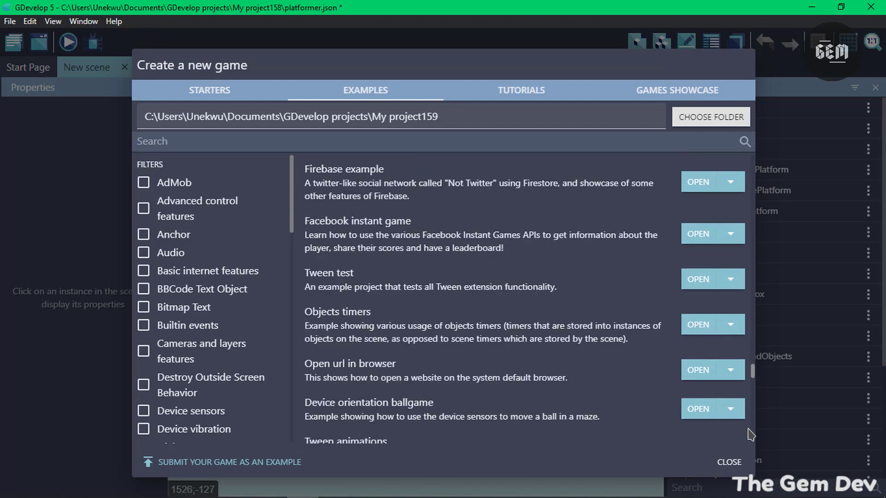
{"action": "scroll", "coordinate": [751, 434], "scroll_direction": "down", "scroll_amount": 10}
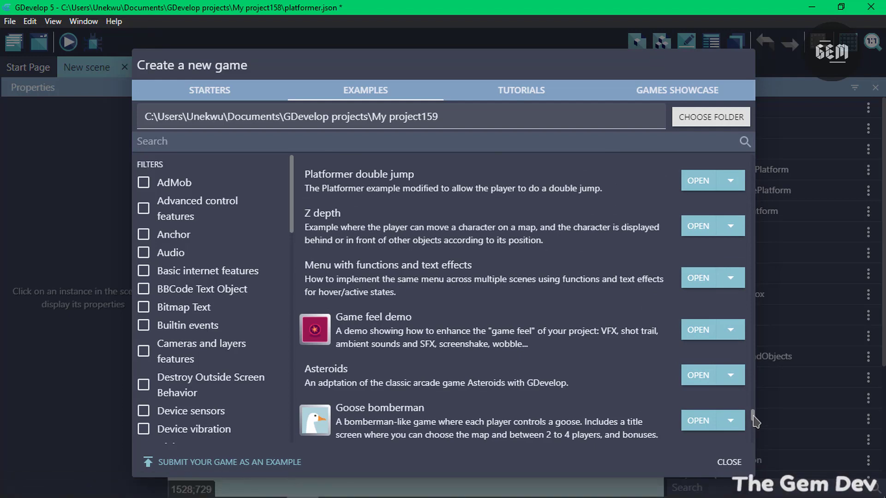
{"action": "scroll", "coordinate": [752, 428], "scroll_direction": "down", "scroll_amount": 2}
{"action": "scroll", "coordinate": [753, 428], "scroll_direction": "down", "scroll_amount": 8}
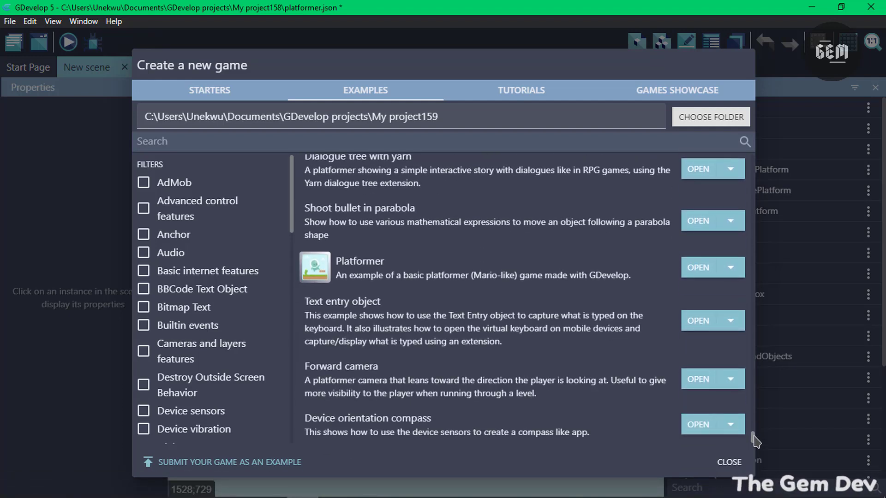
{"action": "left_click_drag", "start_coordinate": [755, 441], "coordinate": [757, 424]}
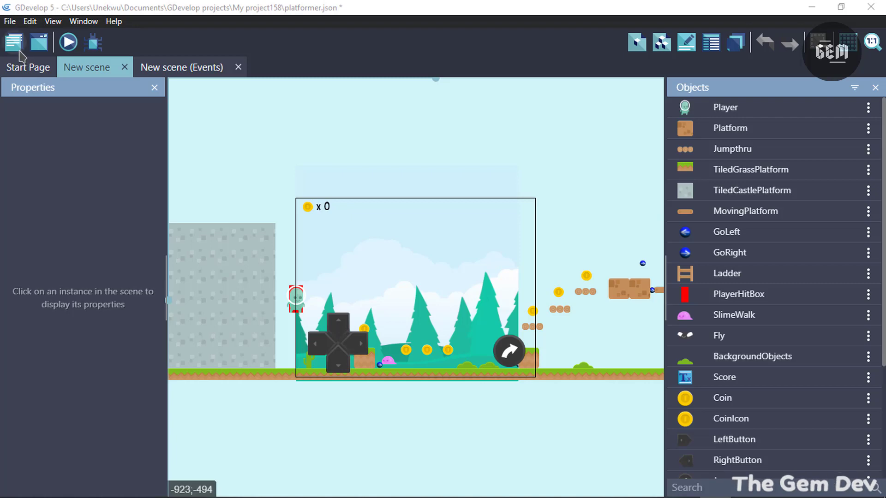
Open the GDevelop preferences and view the Advanced option for always displaying the preview window on top of others
{"action": "left_click", "coordinate": [15, 22]}
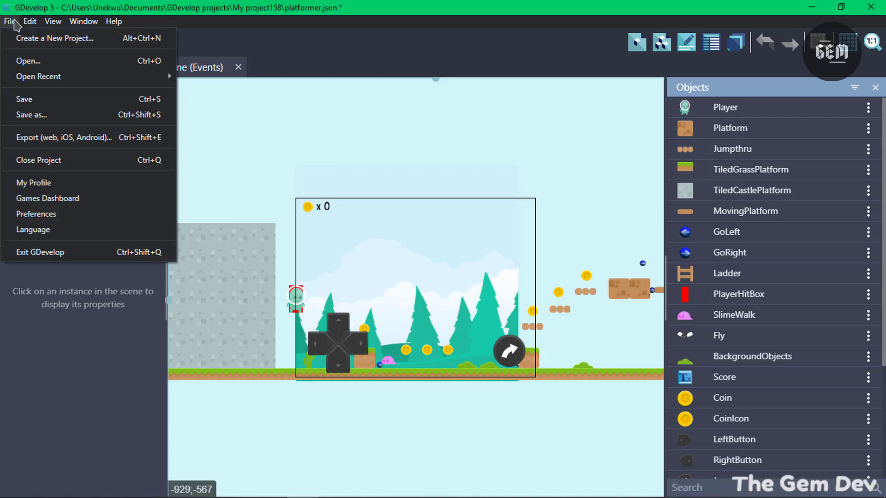
{"action": "left_click", "coordinate": [49, 214]}
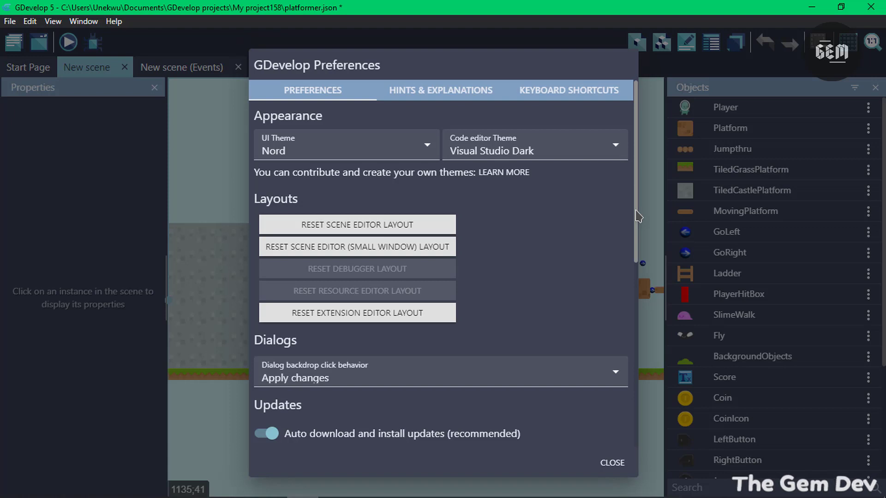
{"action": "left_click_drag", "start_coordinate": [636, 216], "coordinate": [277, 443]}
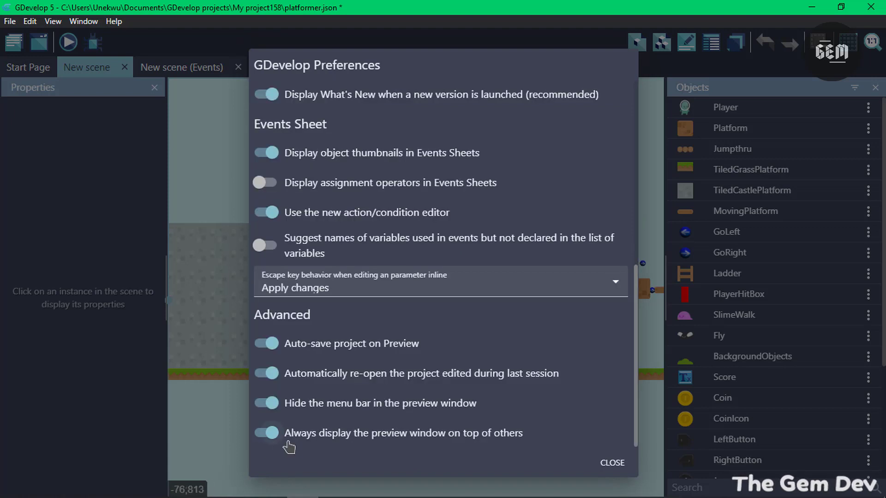